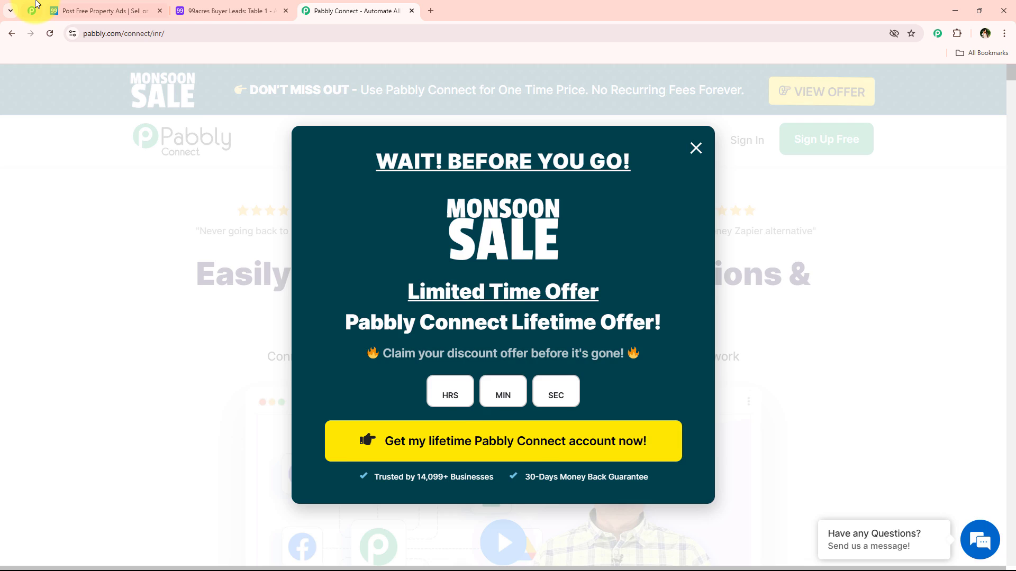
Look through the Pabbly Community page, including its user reviews, team section, success stories and community support section
left_click(32, 11)
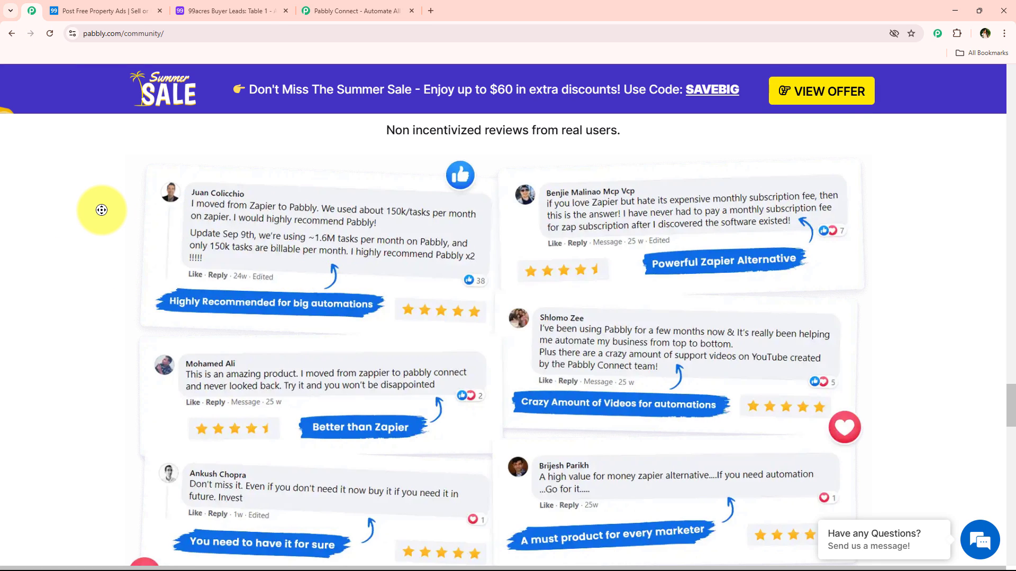
scroll(102, 210, "down", 4)
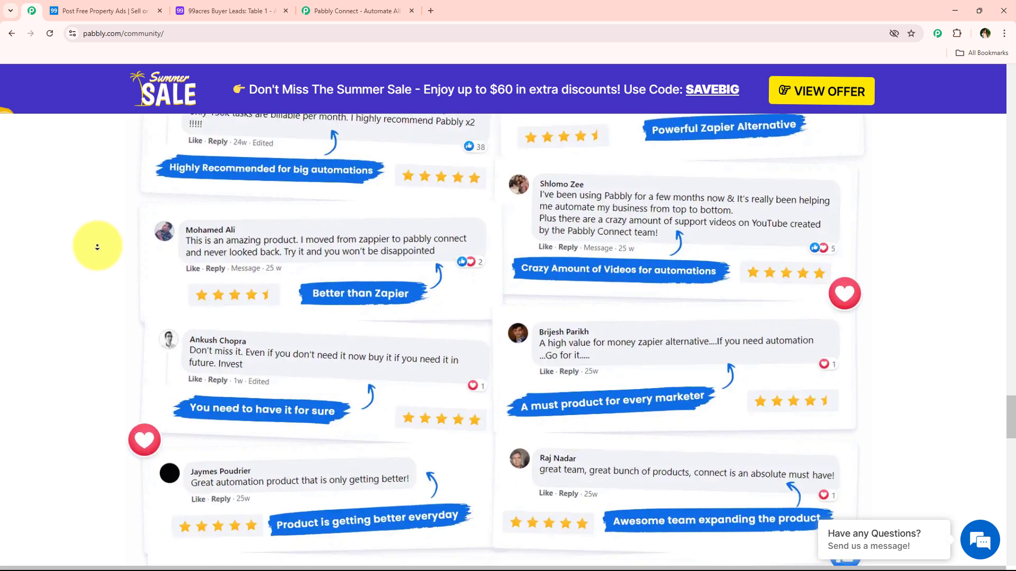
scroll(94, 273, "down", 14)
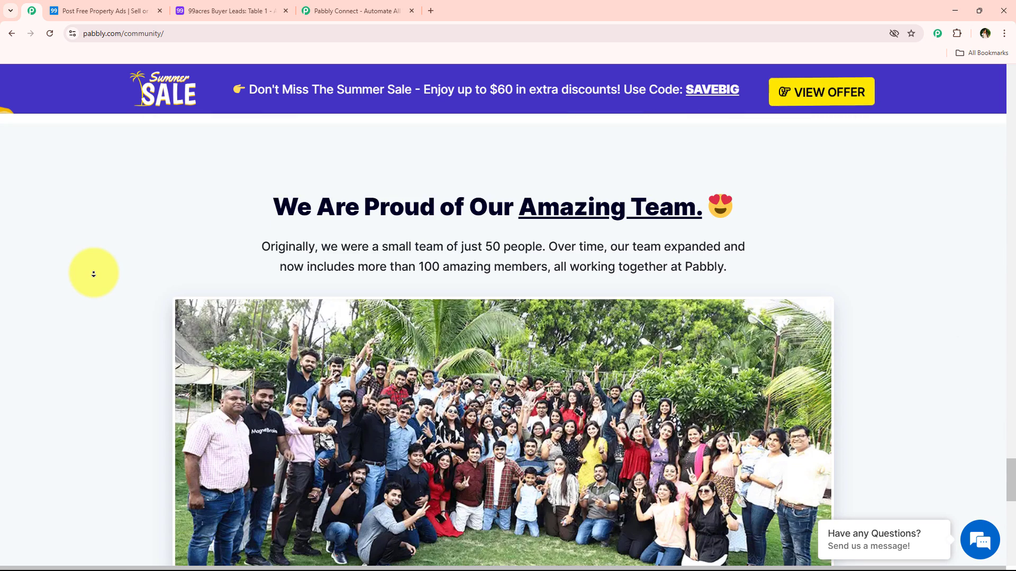
scroll(81, 265, "up", 12)
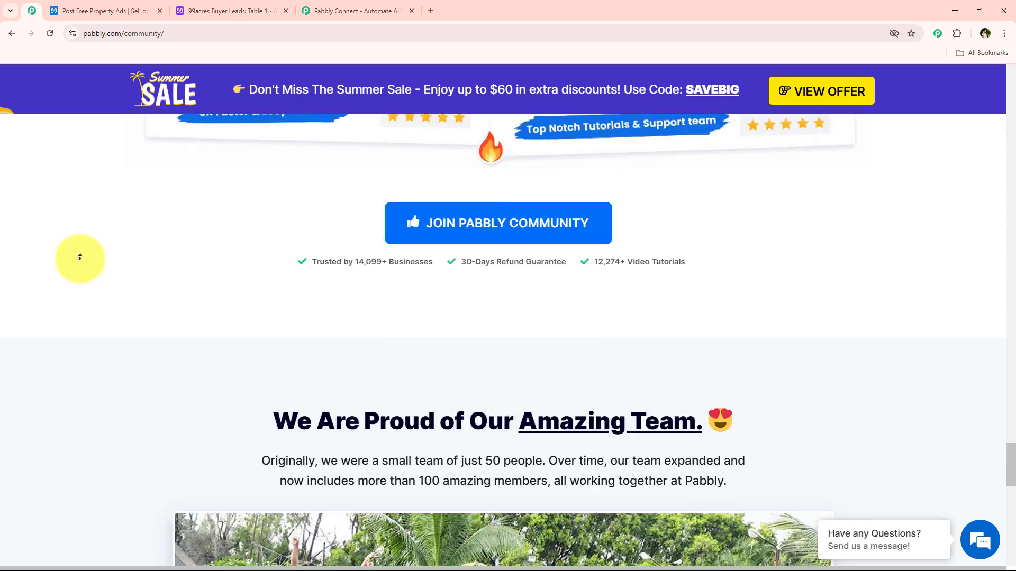
scroll(80, 258, "up", 15)
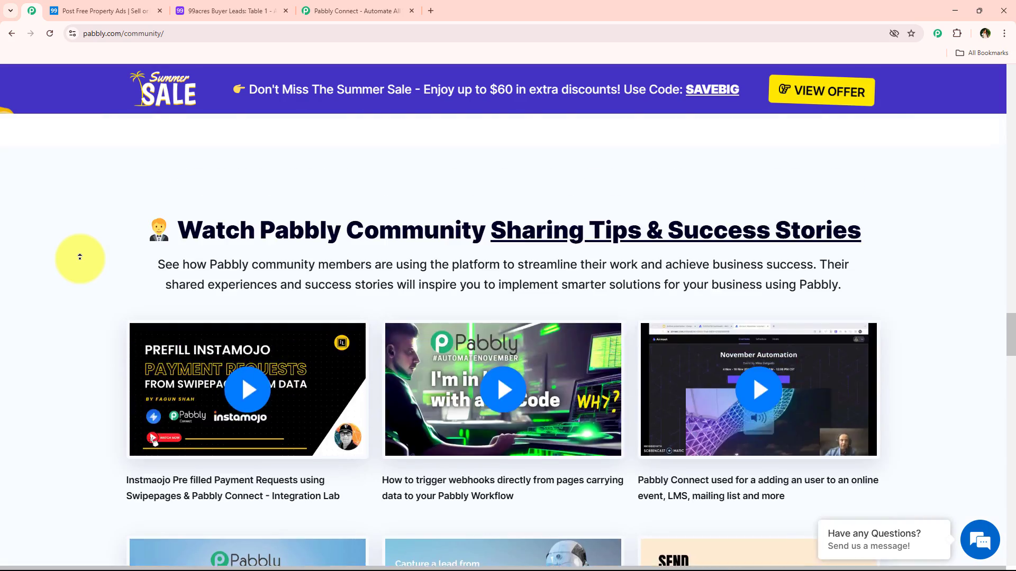
scroll(80, 257, "up", 15)
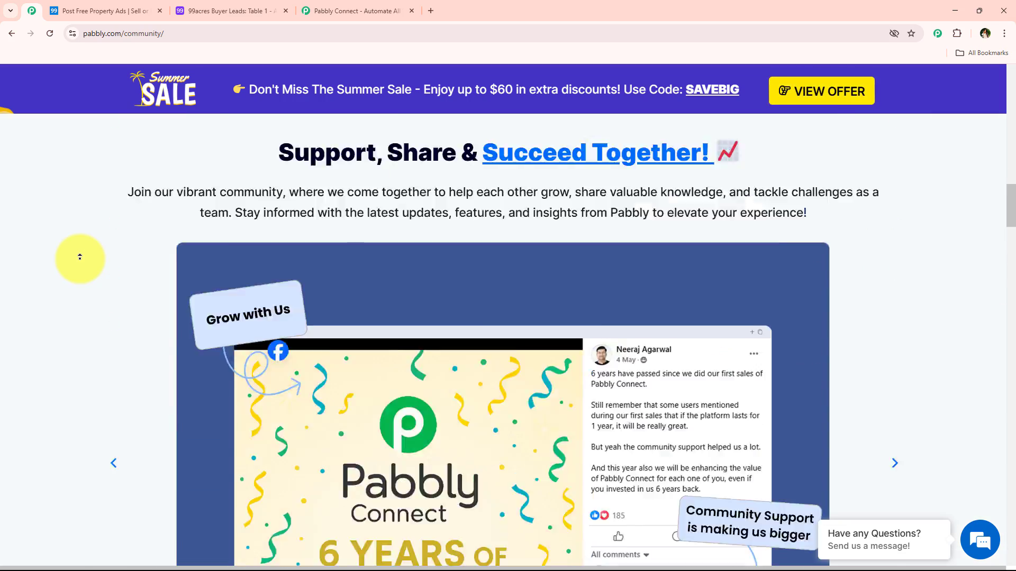
scroll(80, 258, "up", 12)
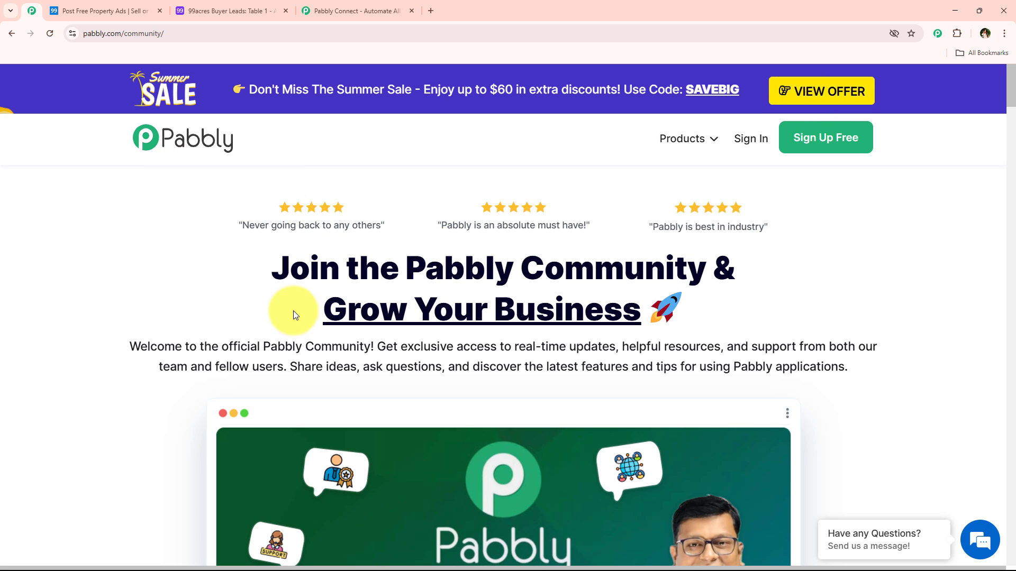
Return to the Pabbly Connect page, dismiss the Monsoon Sale offer and sign in to the Pabbly account
left_click(398, 8)
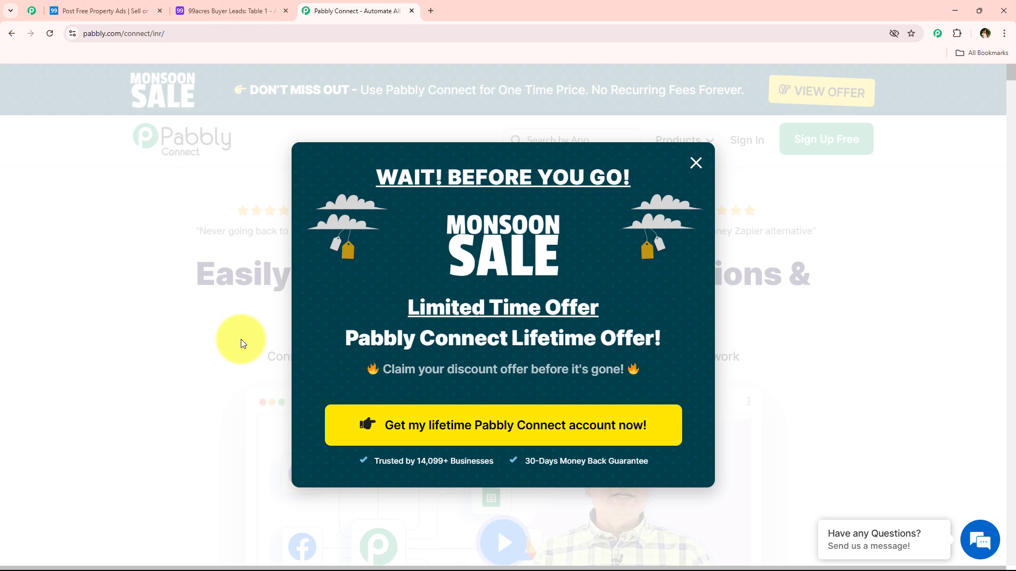
left_click(694, 161)
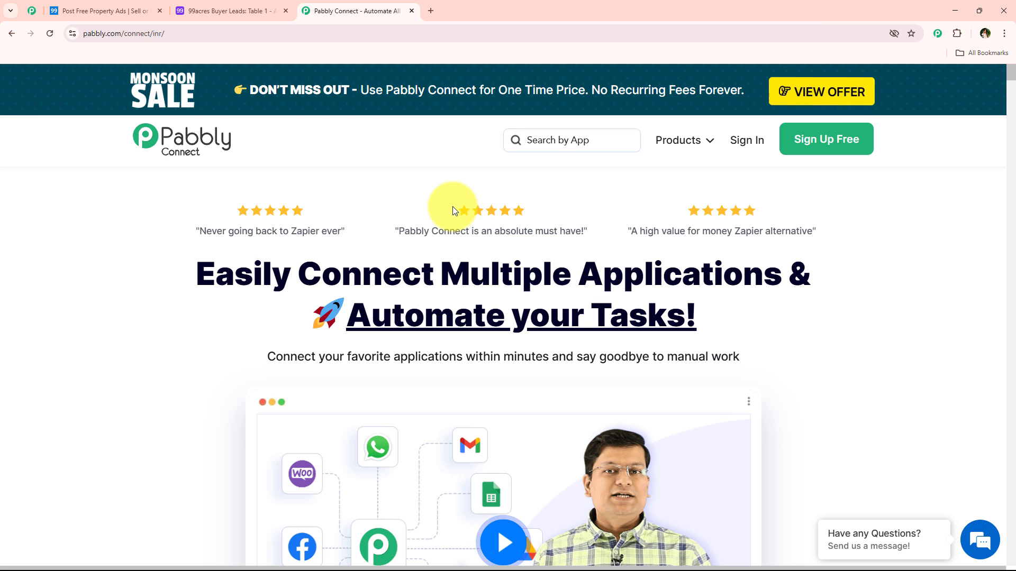
left_click(743, 150)
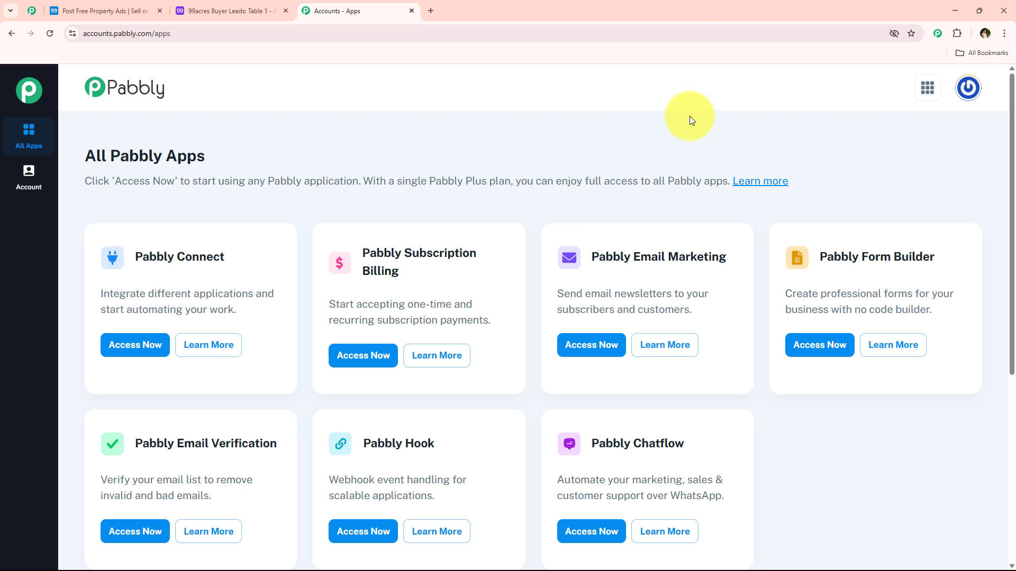
Review the available Pabbly apps and open Pabbly Connect
triple_click(131, 155)
left_click(303, 151)
scroll(356, 258, "down", 2)
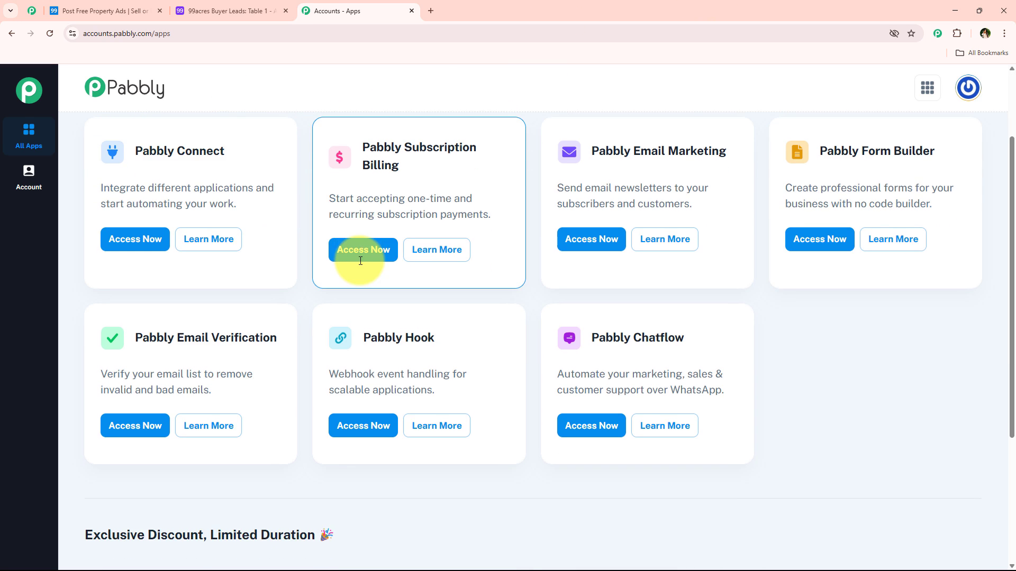
scroll(360, 265, "up", 1)
scroll(360, 264, "up", 1)
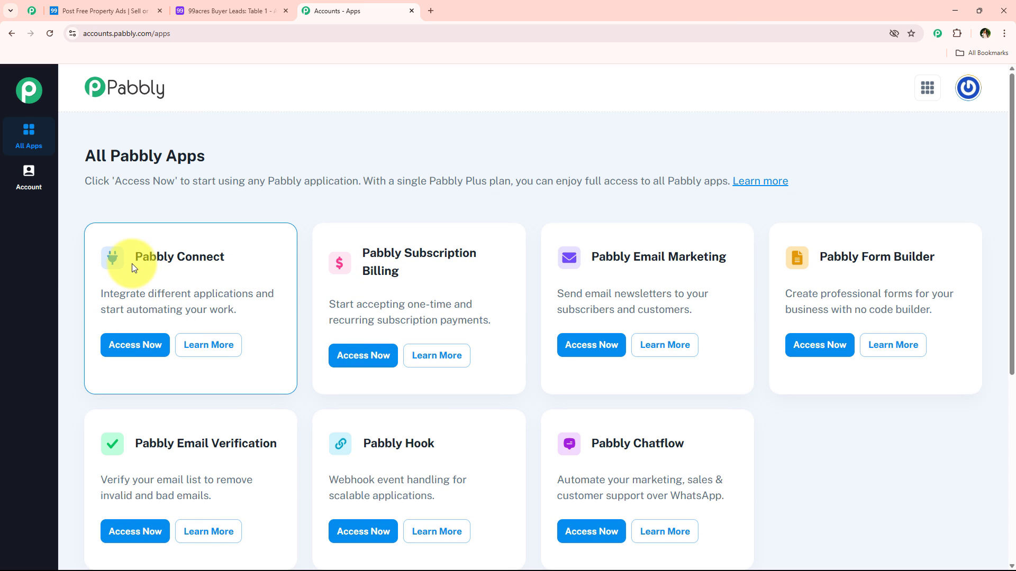
left_click_drag(131, 263, 219, 270)
left_click_drag(148, 294, 259, 294)
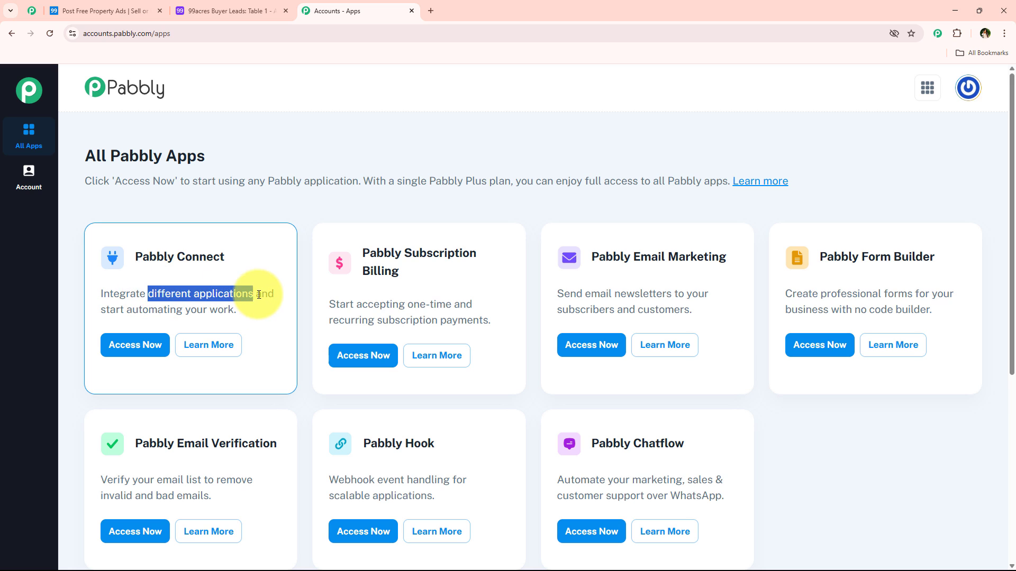
left_click(138, 345)
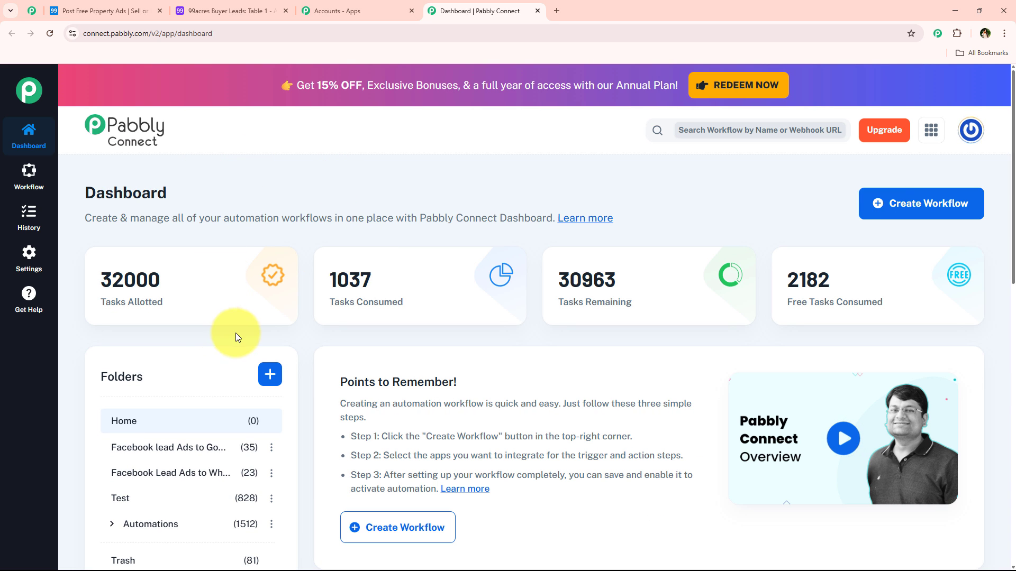
Create a workflow in the New (Beta) builder named "Automatically Log 99acres Buyer Leads in Airtable" in the Automations folder
left_click(927, 202)
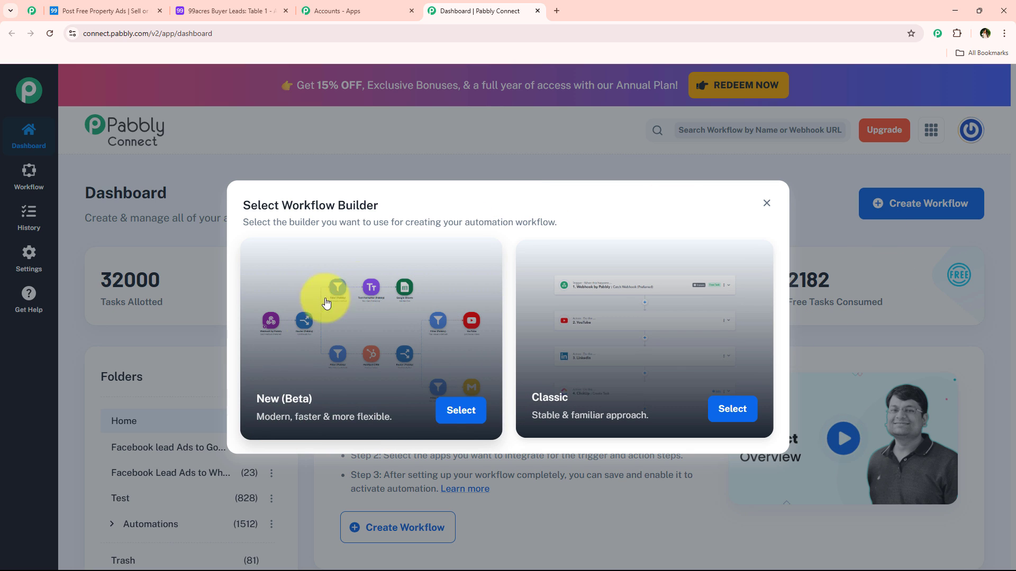
left_click(460, 418)
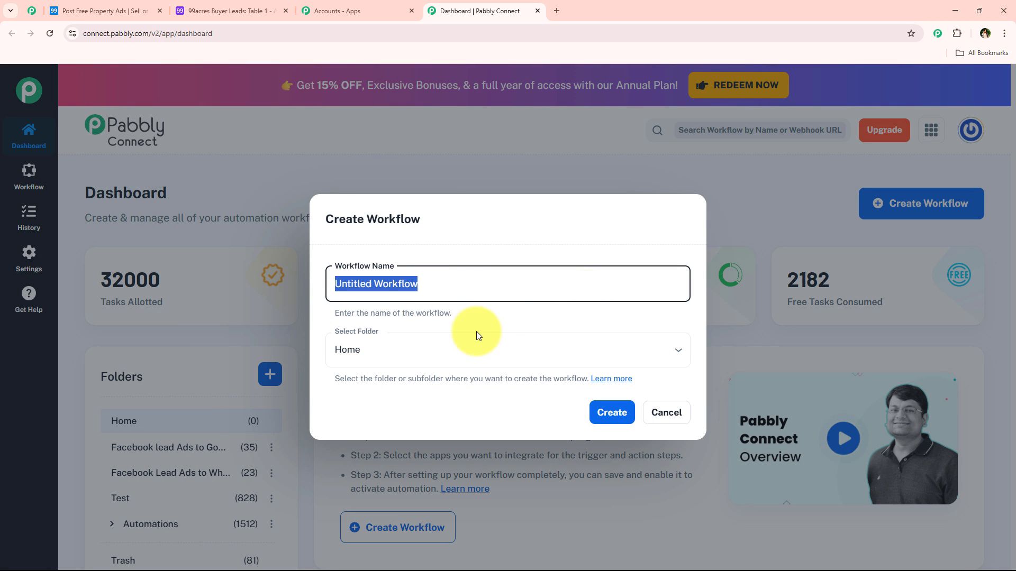
left_click(426, 359)
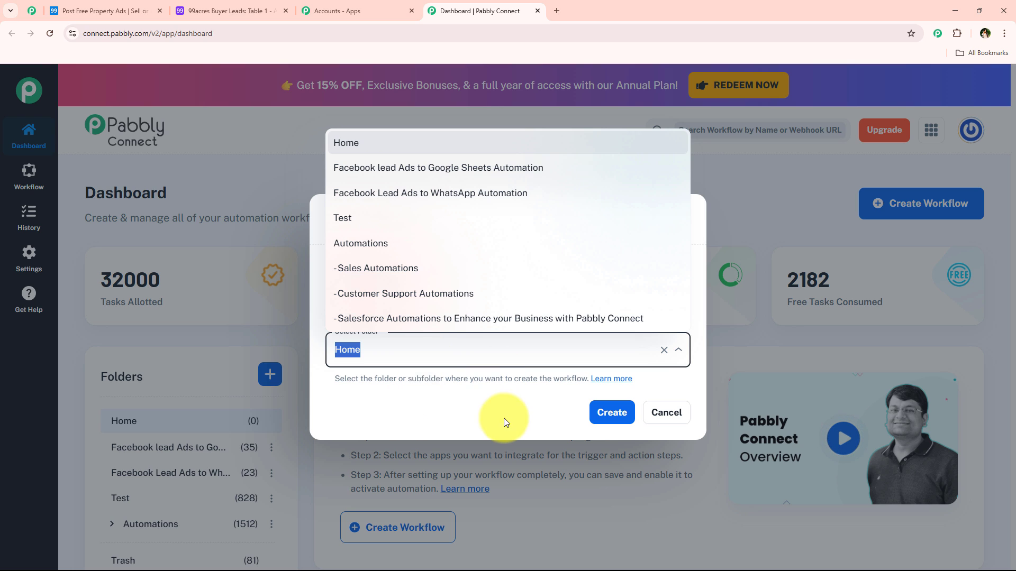
left_click(409, 241)
left_click(515, 291)
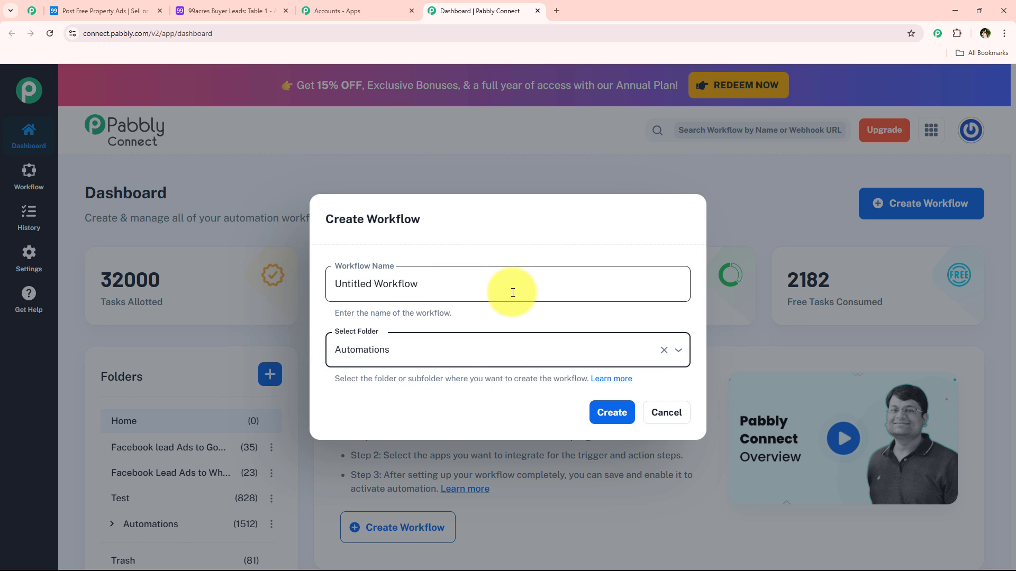
type("Automatically Log 99acres Buyer Leads in Airtable")
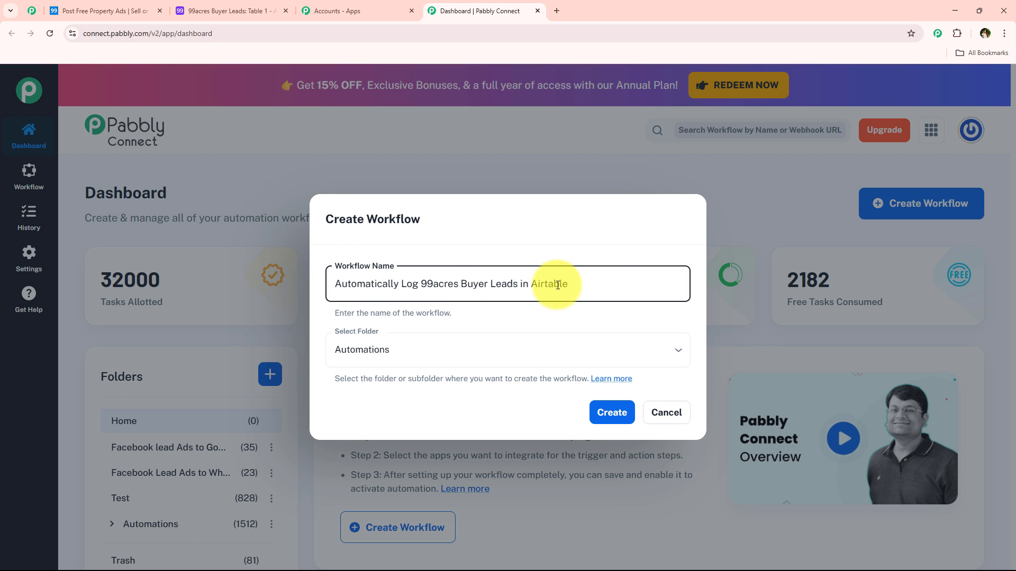
left_click(612, 412)
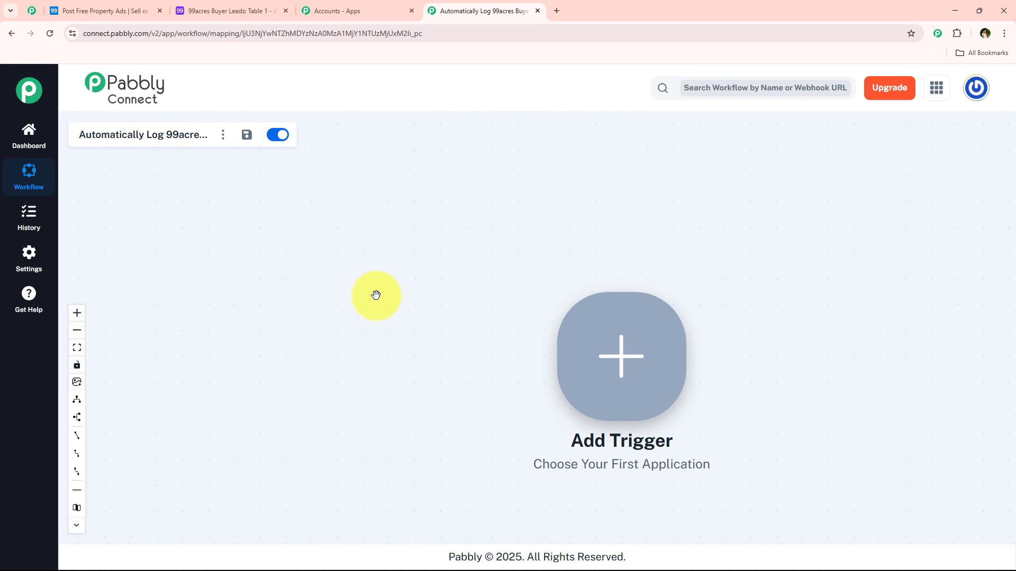
left_click_drag(461, 300, 191, 264)
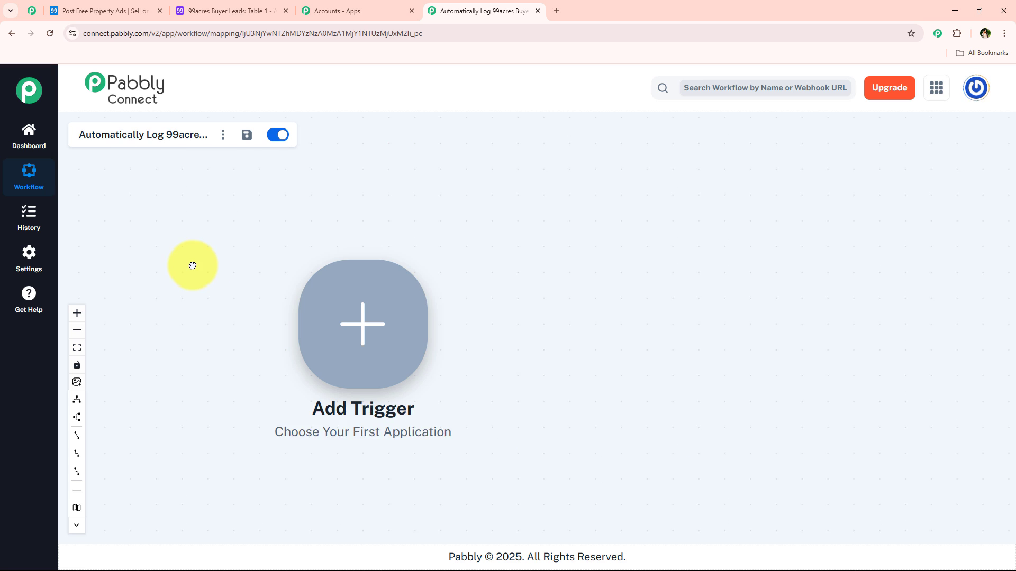
right_click(366, 292)
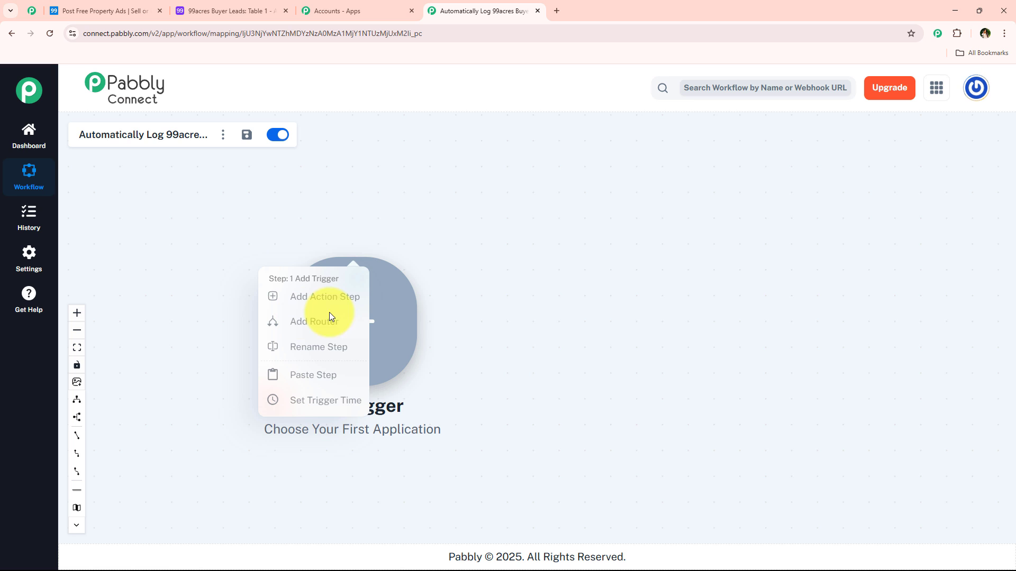
left_click(427, 239)
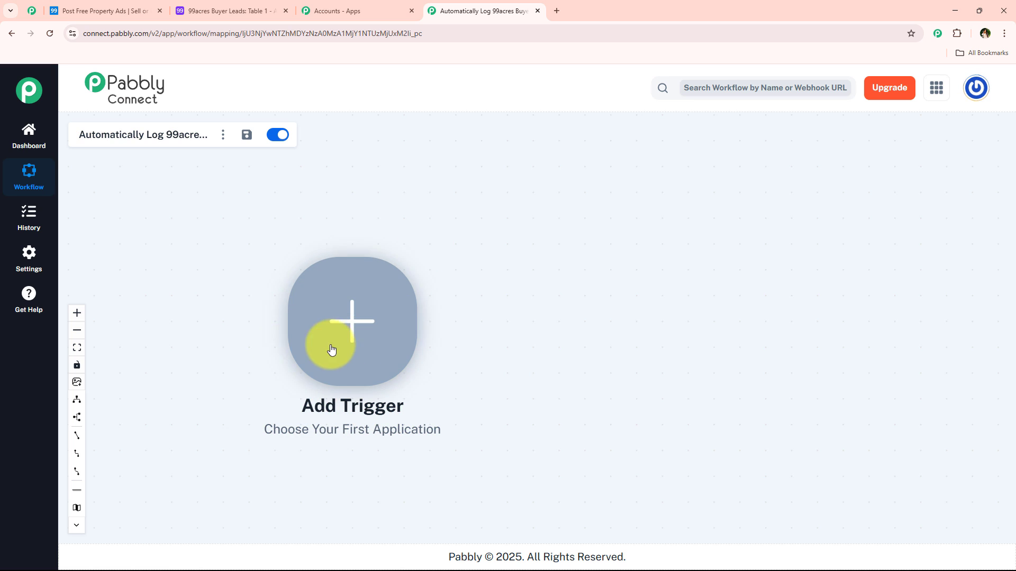
Check the fields of the 99acres Buyer Leads table in Airtable and return to the Pabbly Connect workflow
left_click(241, 5)
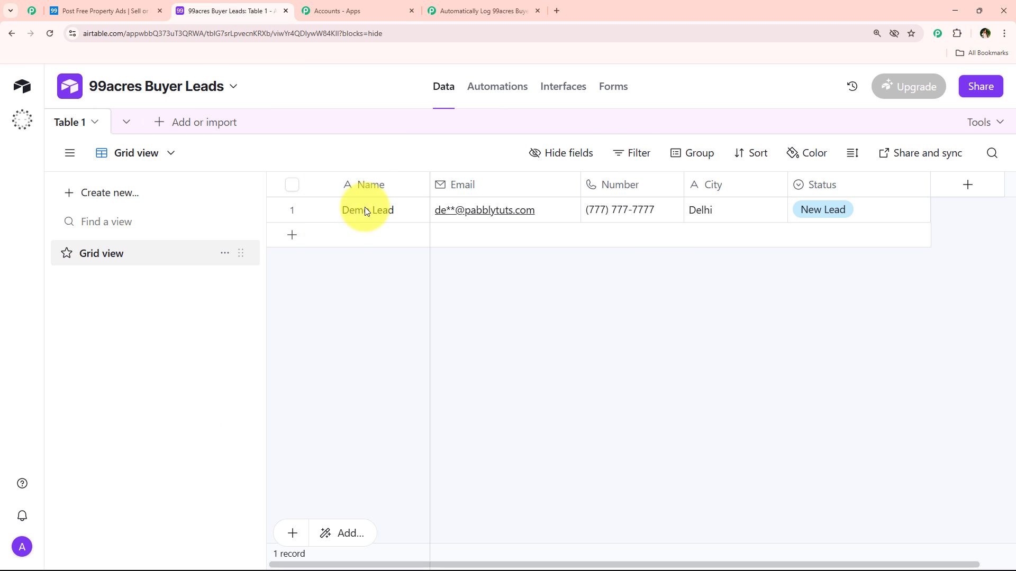
left_click(449, 10)
left_click(247, 8)
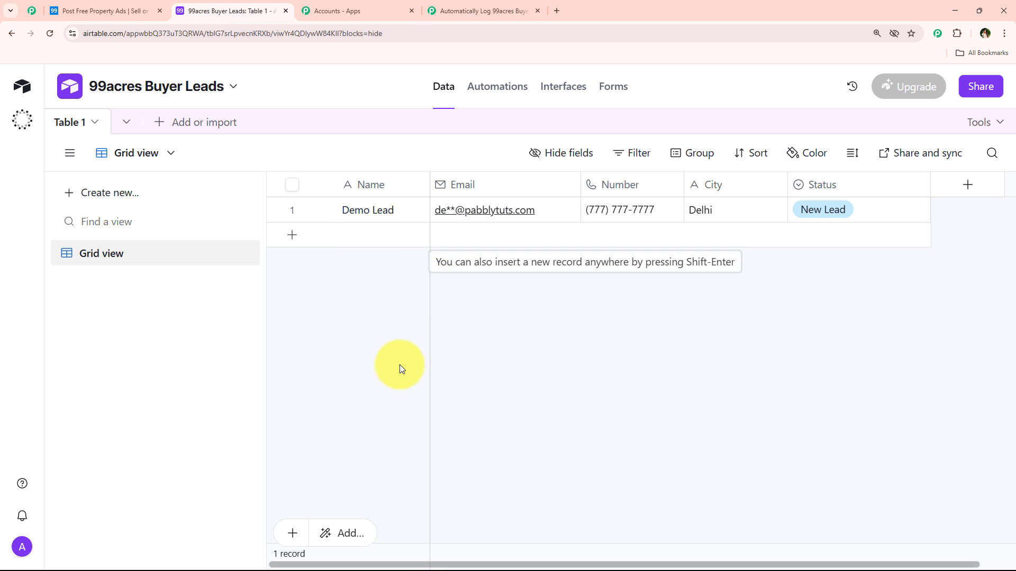
left_click(479, 11)
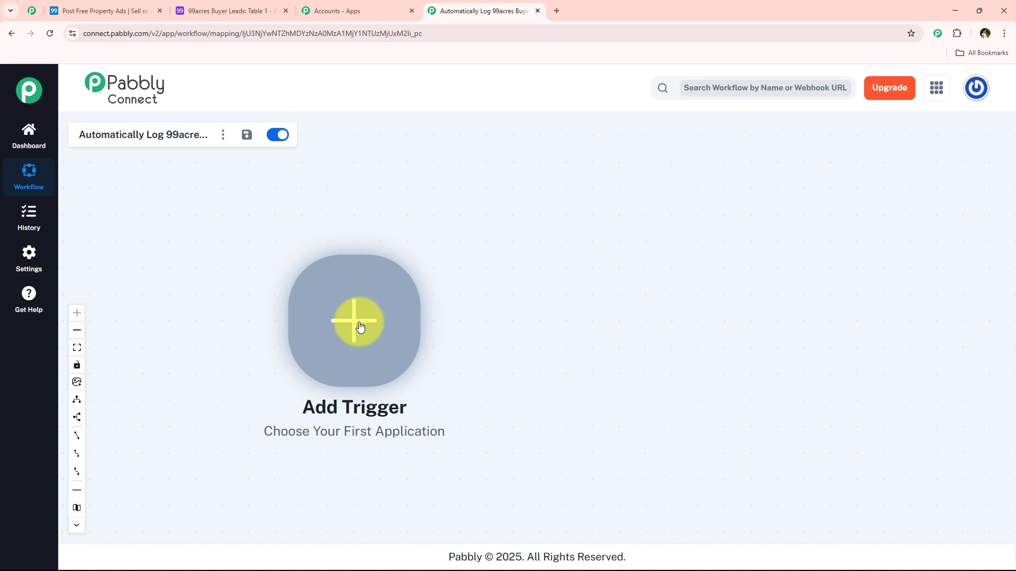
Set the workflow trigger to the 99Acres app with the New Leads event and connect it
left_click(360, 326)
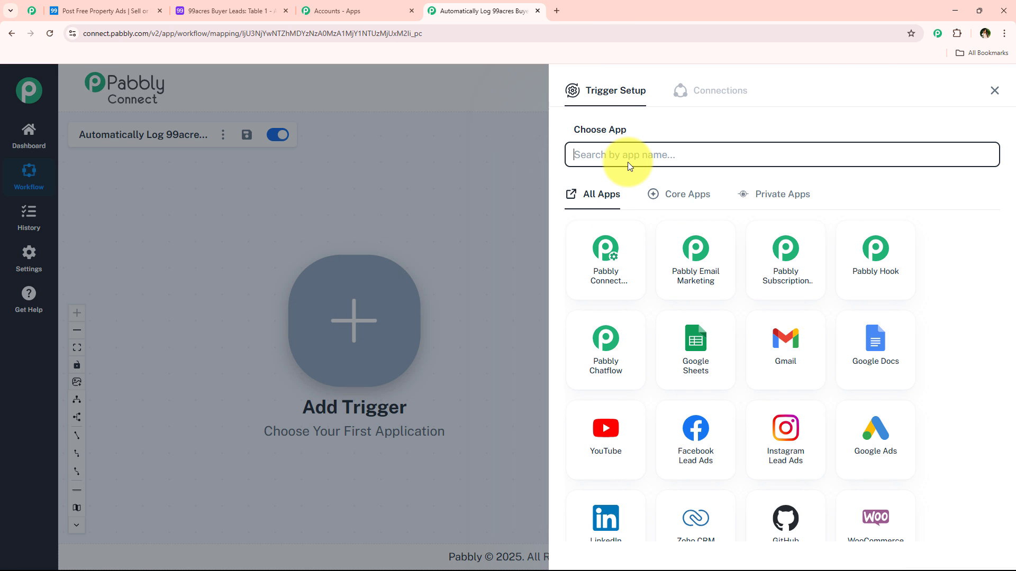
type("99")
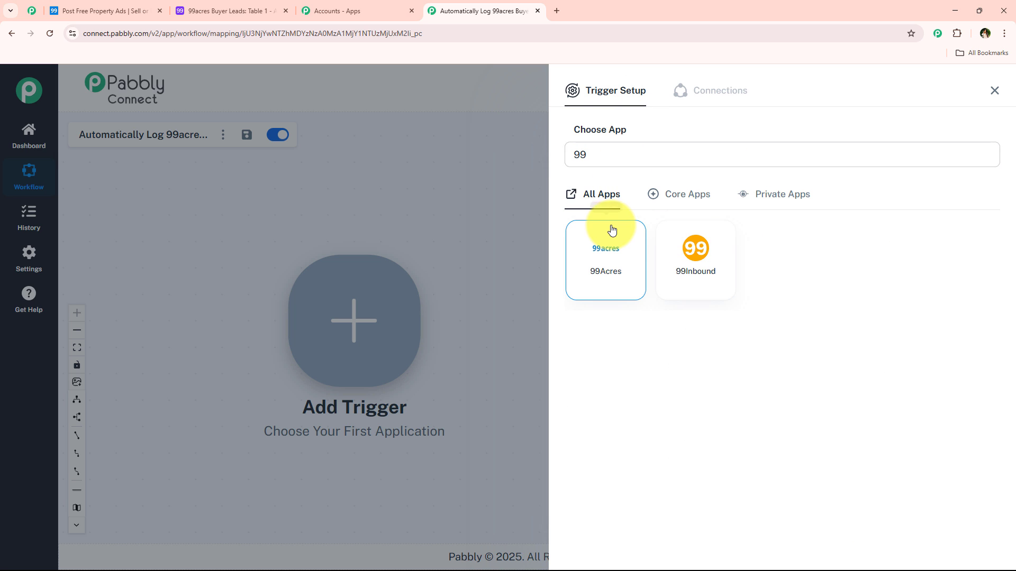
left_click(608, 233)
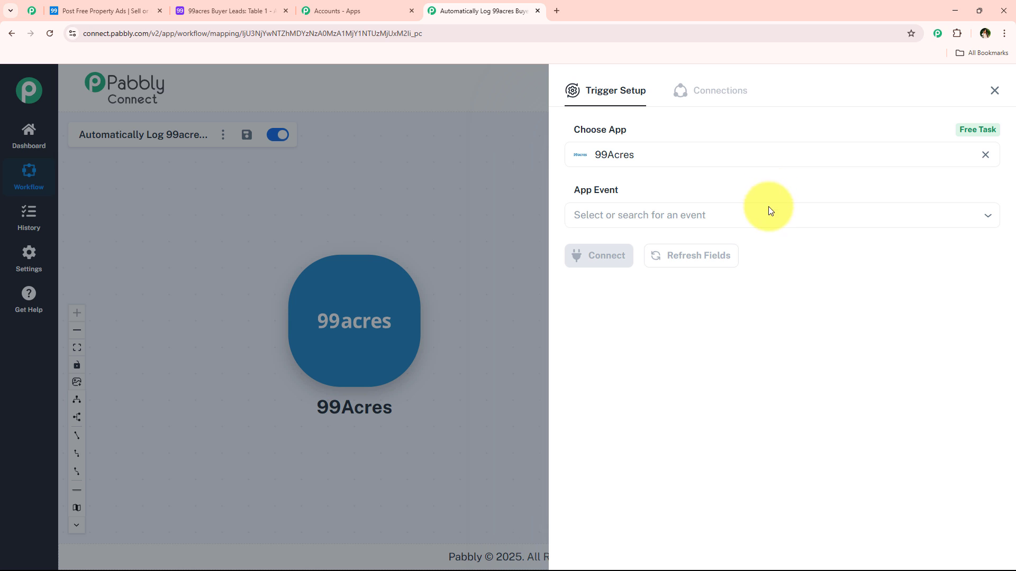
left_click(664, 216)
left_click(846, 253)
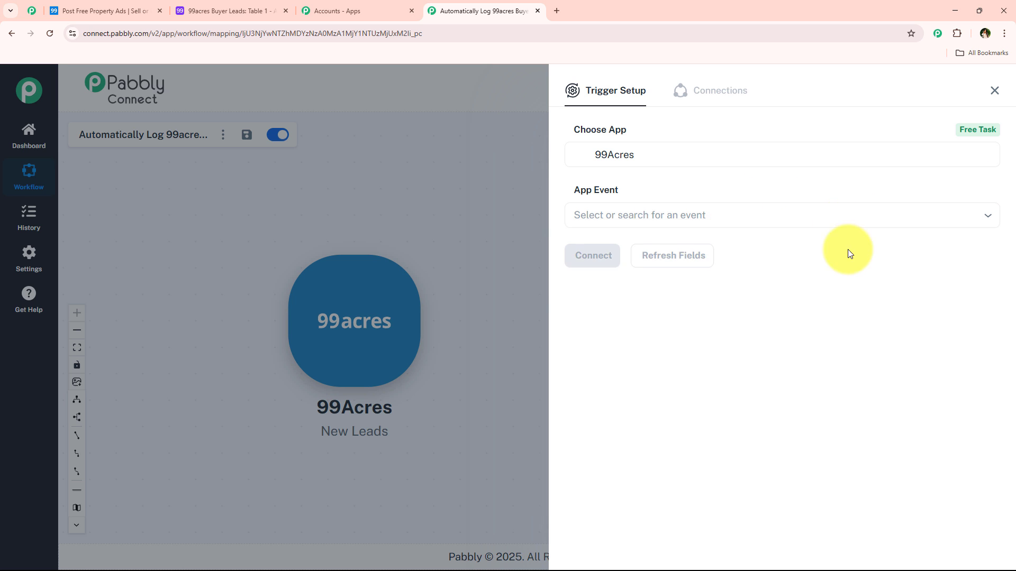
left_click(609, 256)
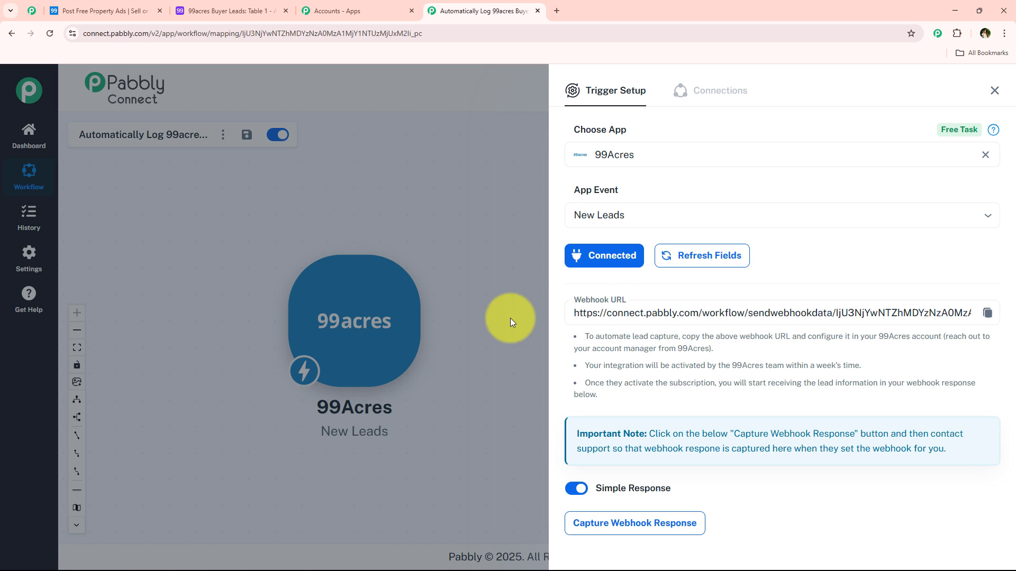
Copy the 99Acres trigger's webhook URL, capture a webhook response with the lead details and close the trigger setup
scroll(630, 361, "down", 1)
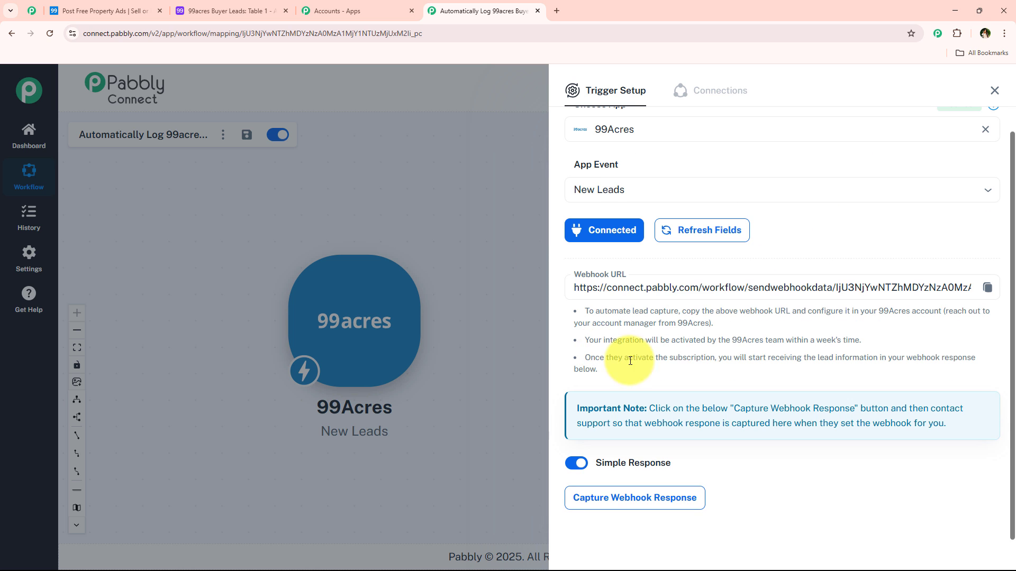
scroll(674, 249, "up", 1)
scroll(664, 371, "down", 1)
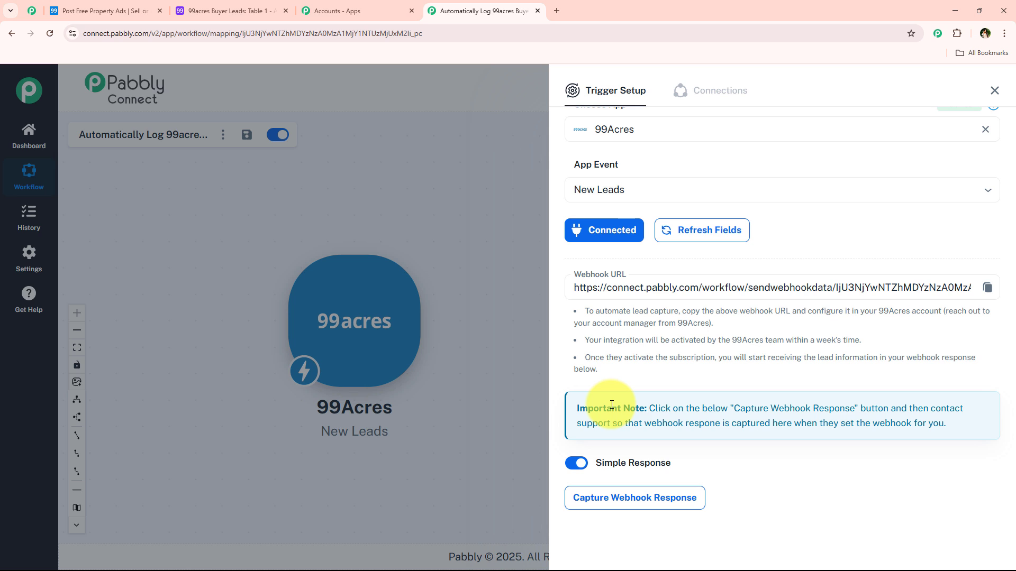
left_click(987, 287)
left_click(630, 498)
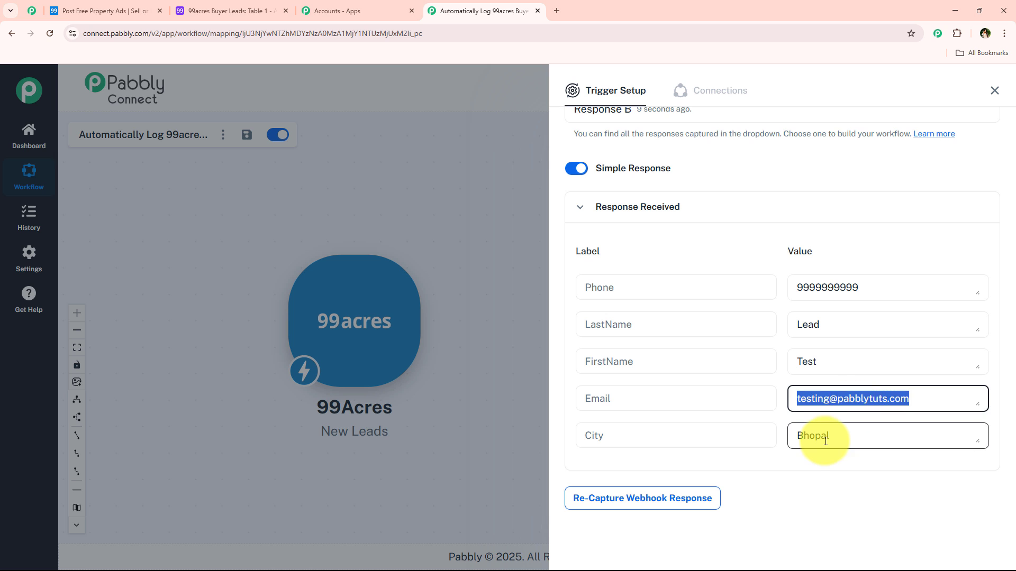
left_click(995, 91)
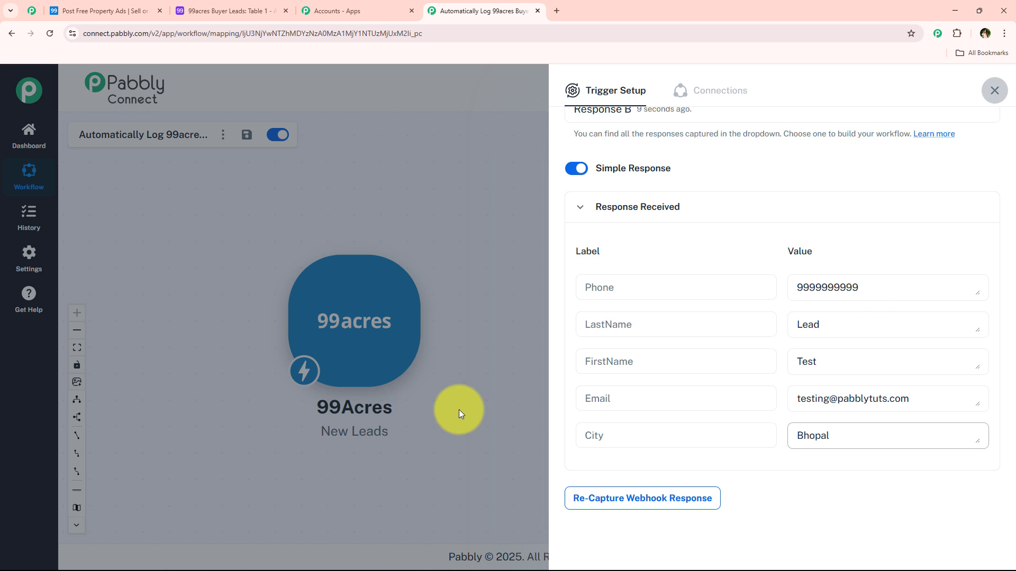
Check the Airtable buyer leads table and add an Airtable action with the Create Record event after the 99Acres trigger
left_click(266, 7)
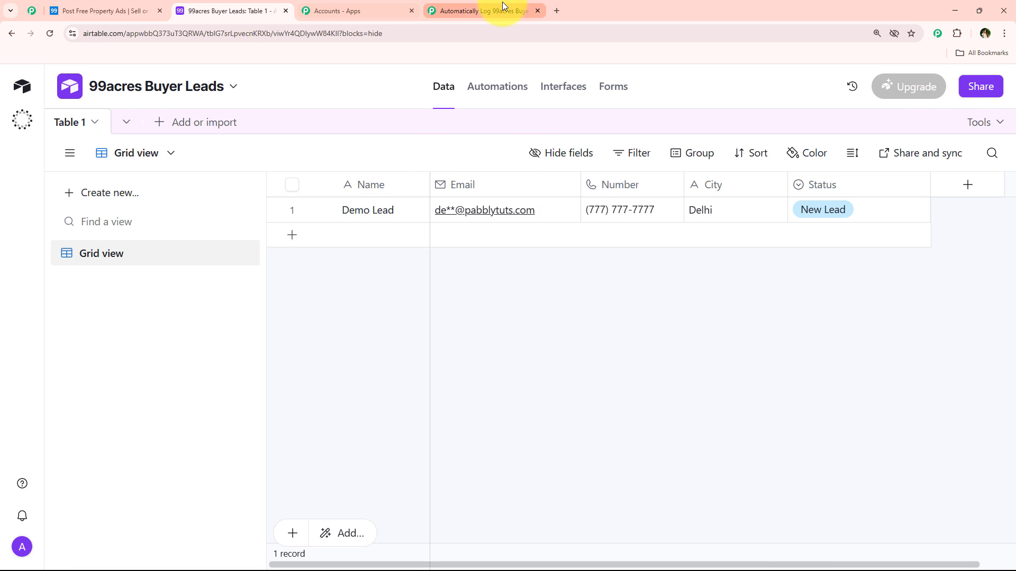
left_click(482, 10)
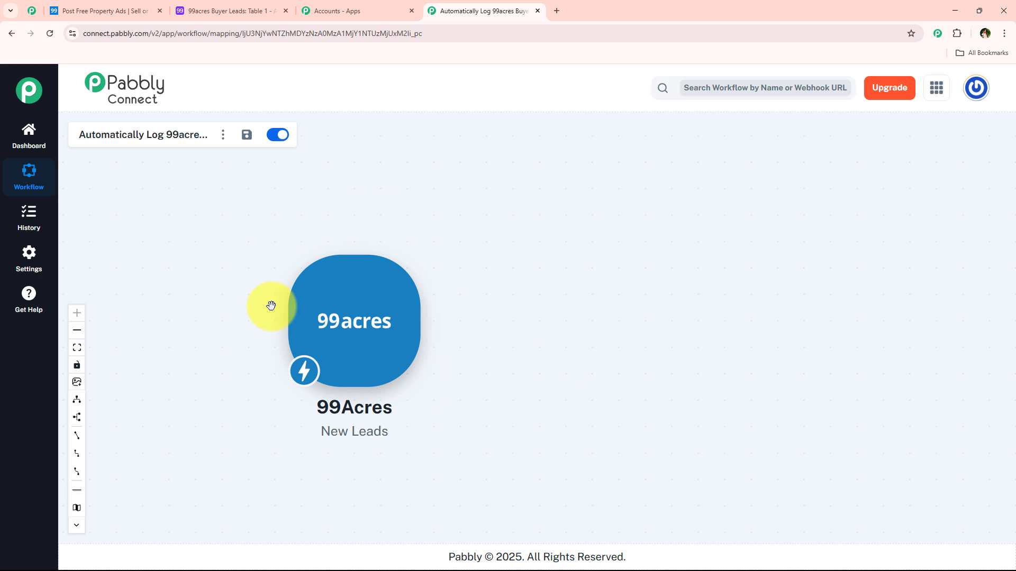
mouse_move(403, 332)
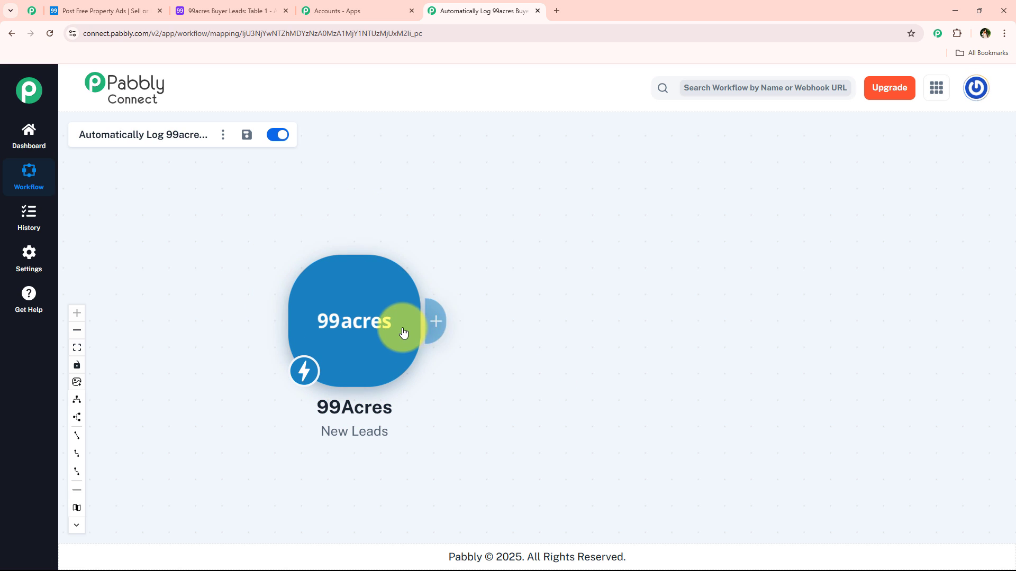
left_click(433, 323)
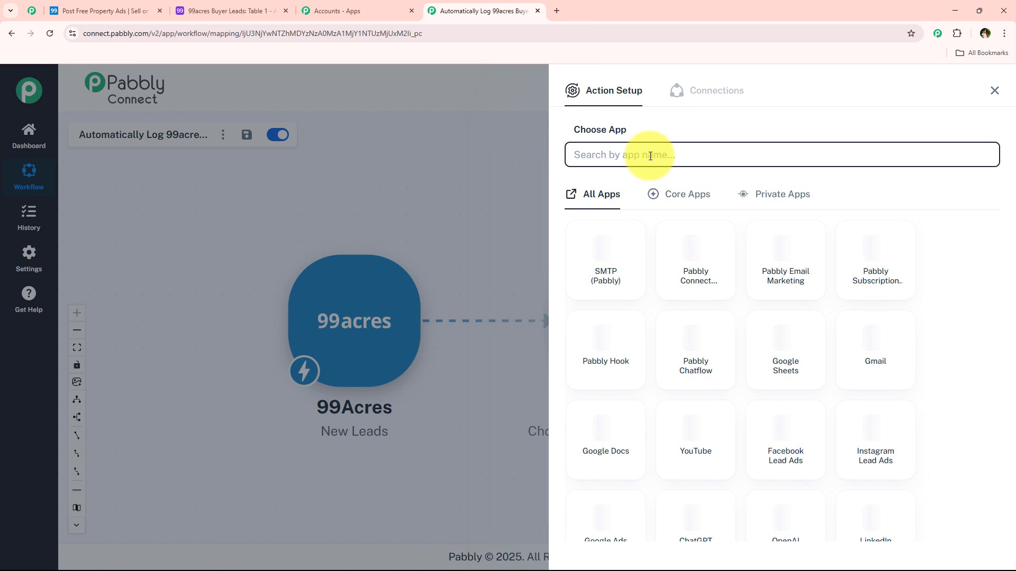
type("Airt")
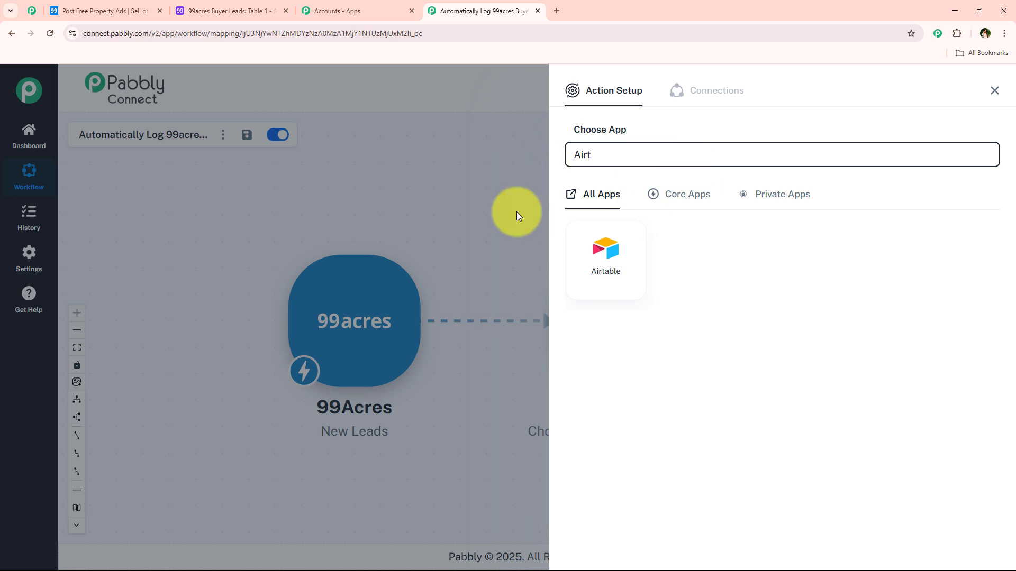
left_click(585, 268)
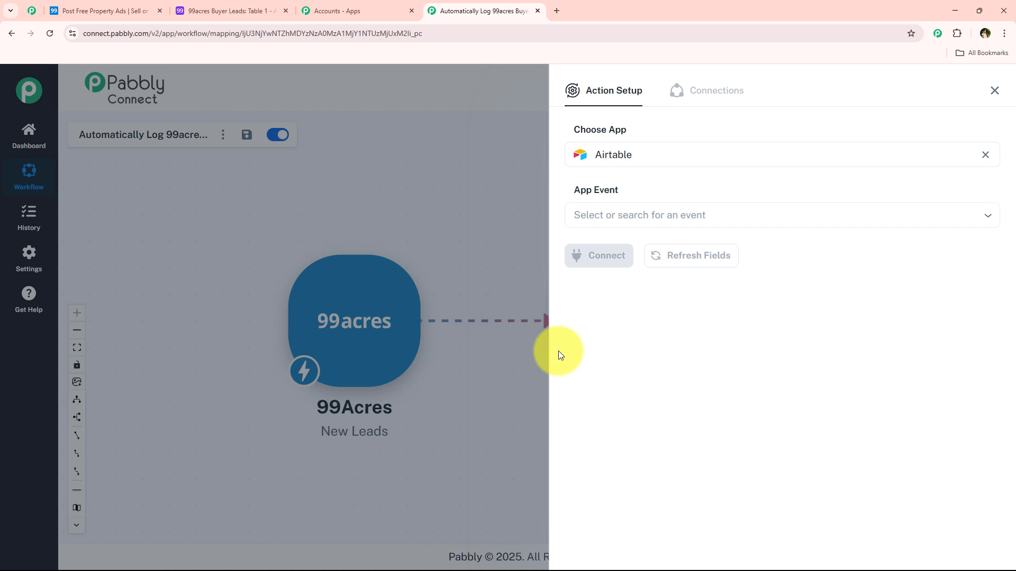
left_click(659, 214)
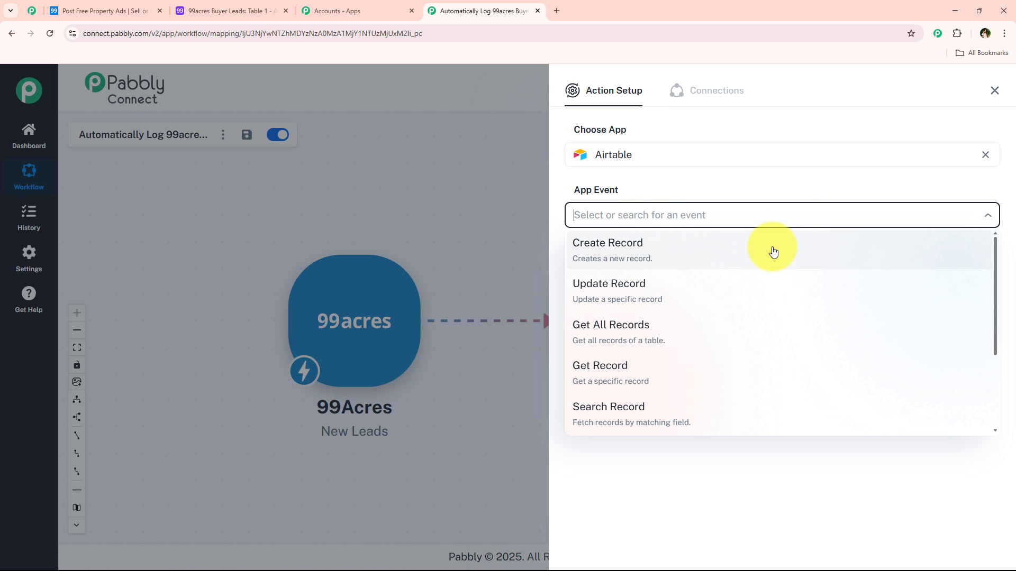
left_click(771, 250)
Start a new Airtable connection for the action and review the access that Pabbly Connect requests
left_click(602, 256)
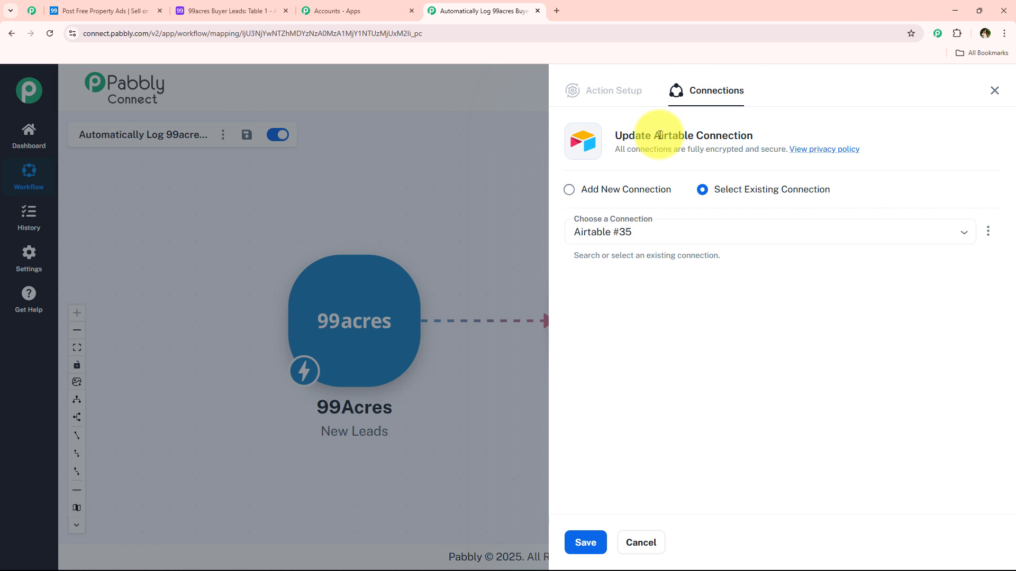
left_click_drag(660, 136, 772, 136)
left_click(625, 191)
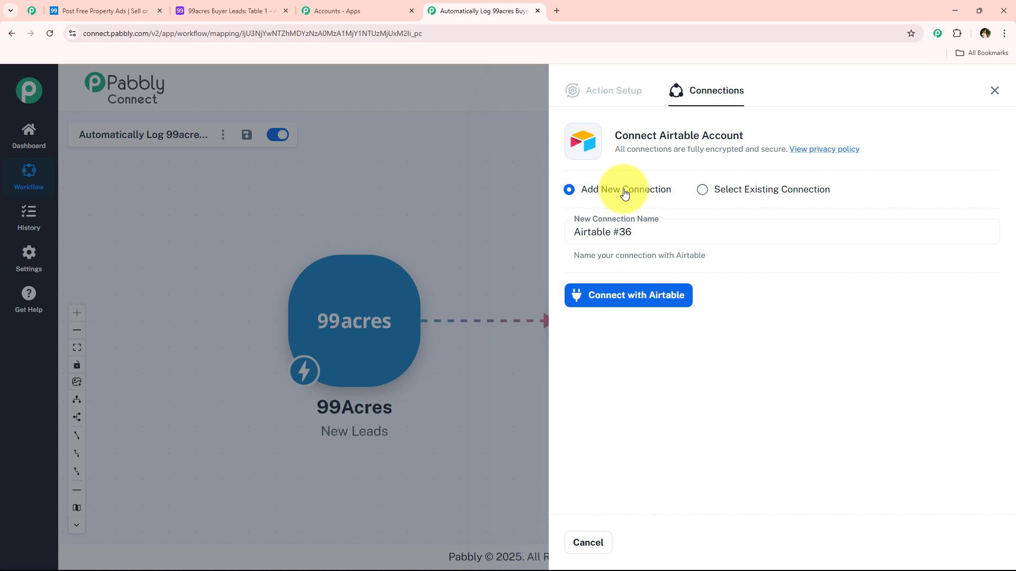
left_click(642, 294)
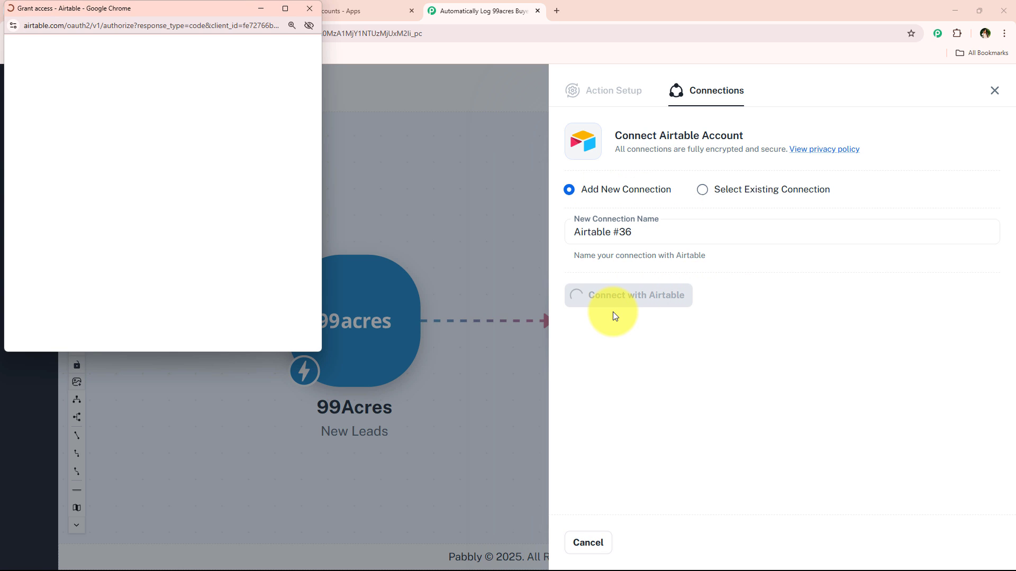
left_click_drag(207, 5, 322, 56)
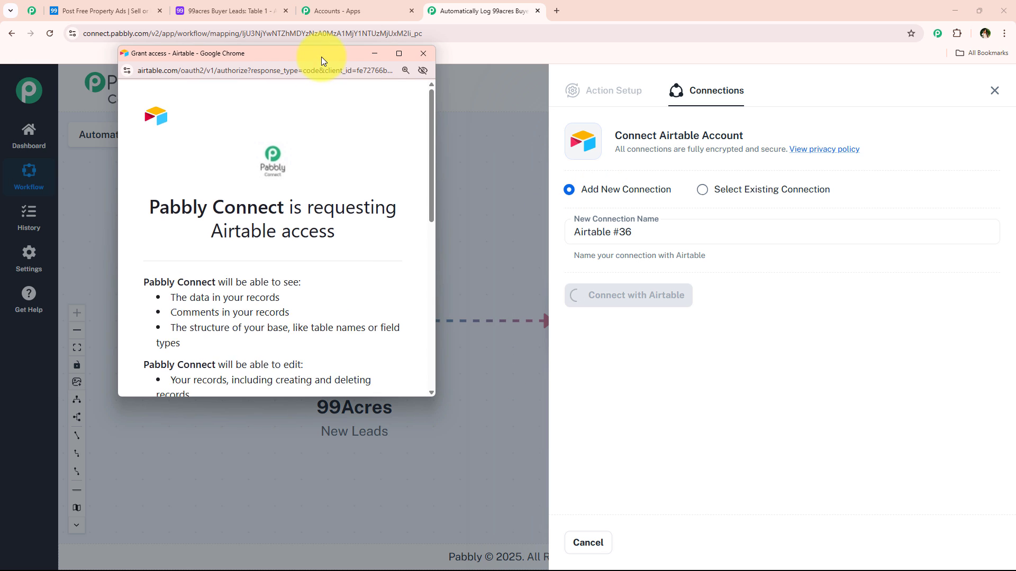
scroll(304, 310, "down", 5)
scroll(303, 310, "down", 4)
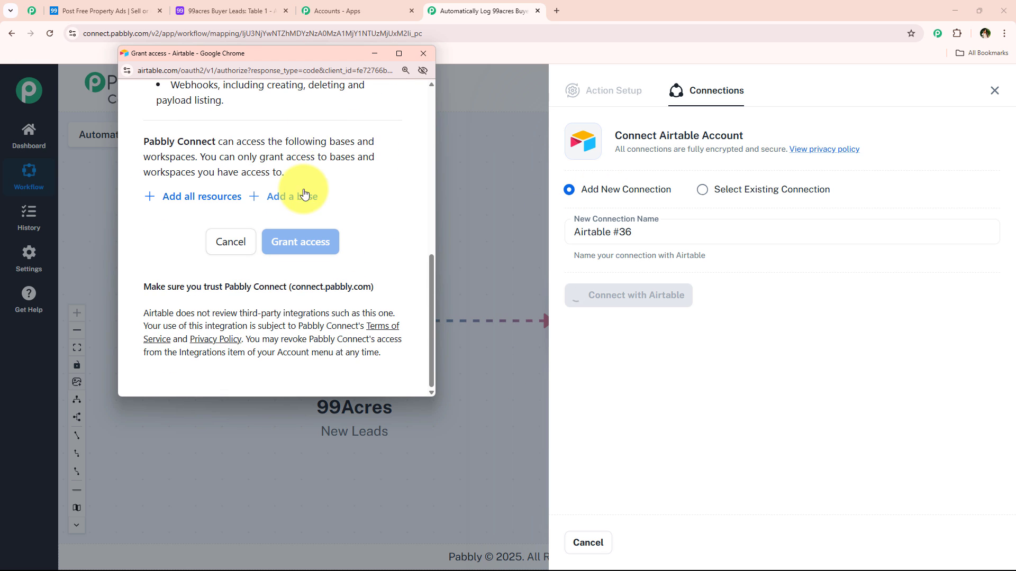
scroll(242, 181, "up", 2)
scroll(241, 180, "down", 1)
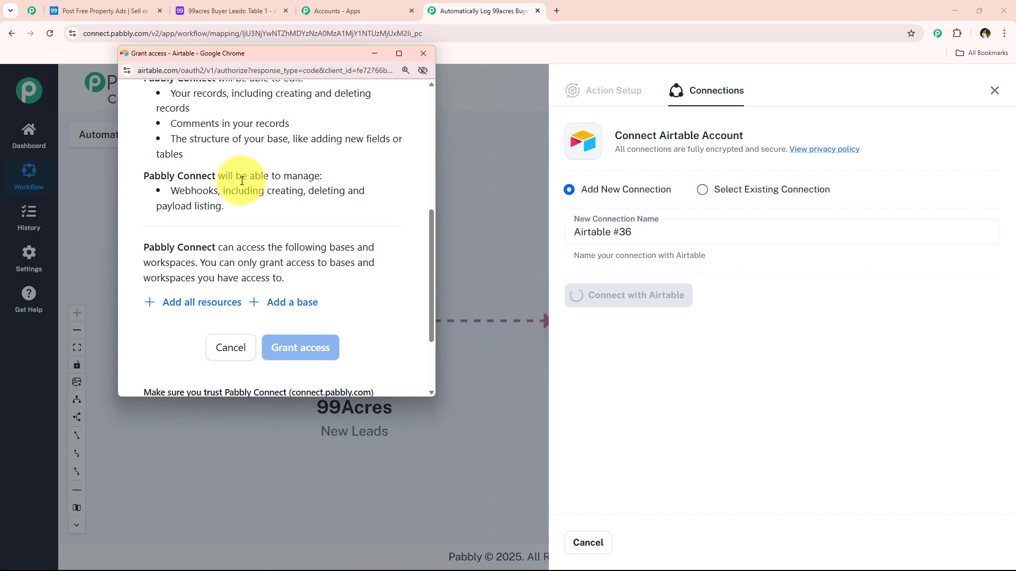
Add the 99acres Buyer Leads base to the Airtable authorization and grant access
left_click(289, 250)
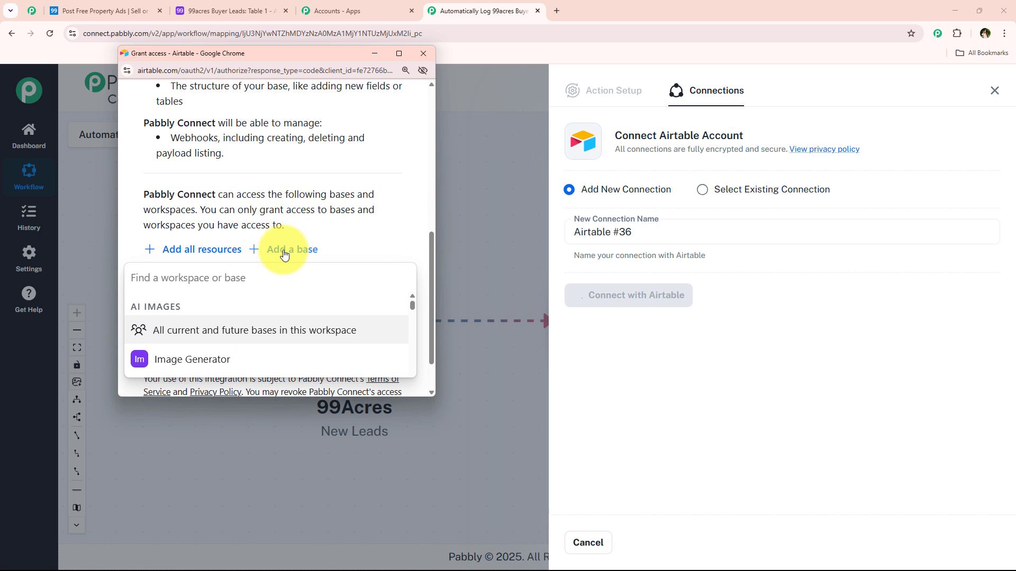
type("99")
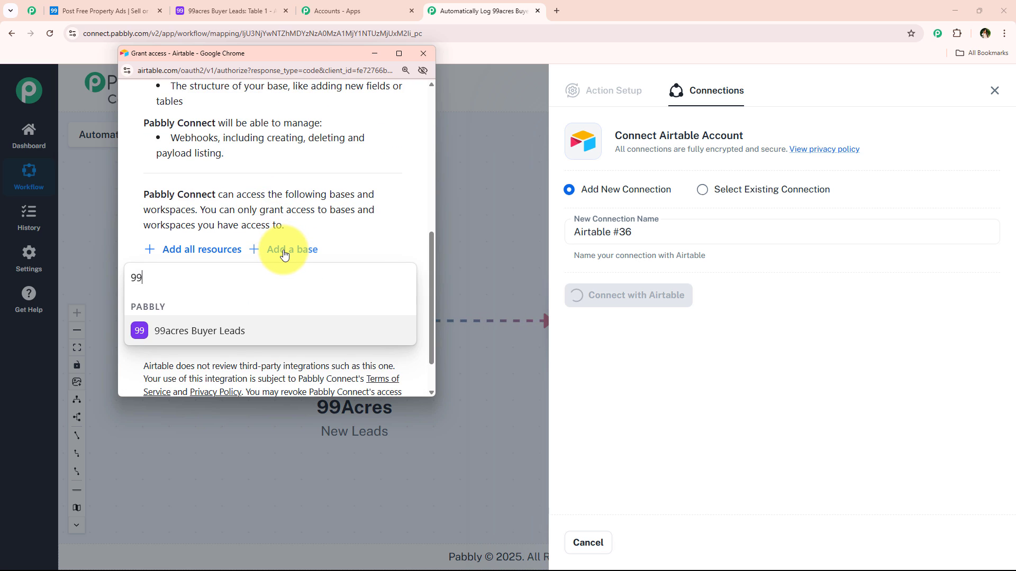
left_click(236, 328)
scroll(289, 243, "up", 5)
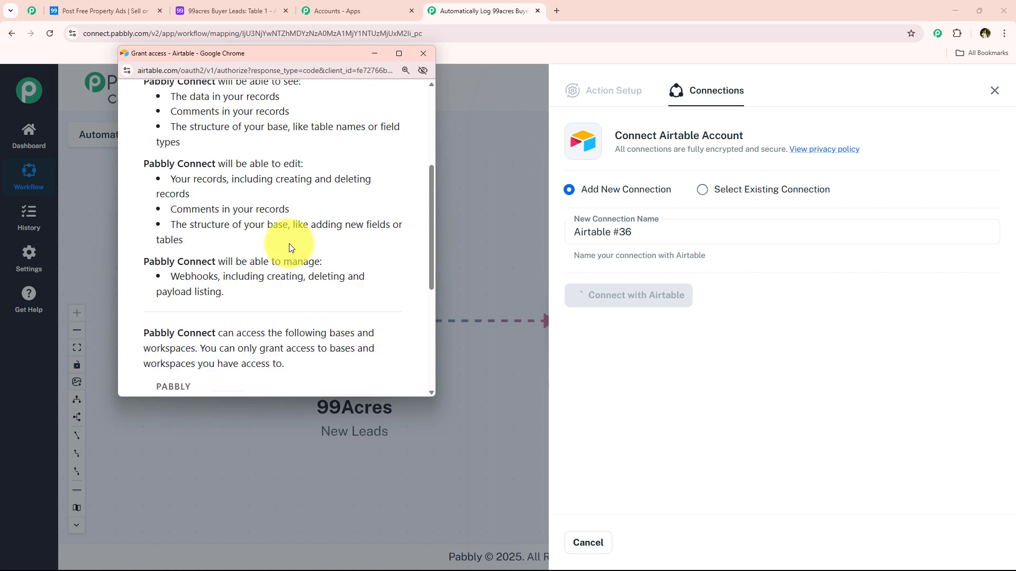
scroll(289, 240, "down", 8)
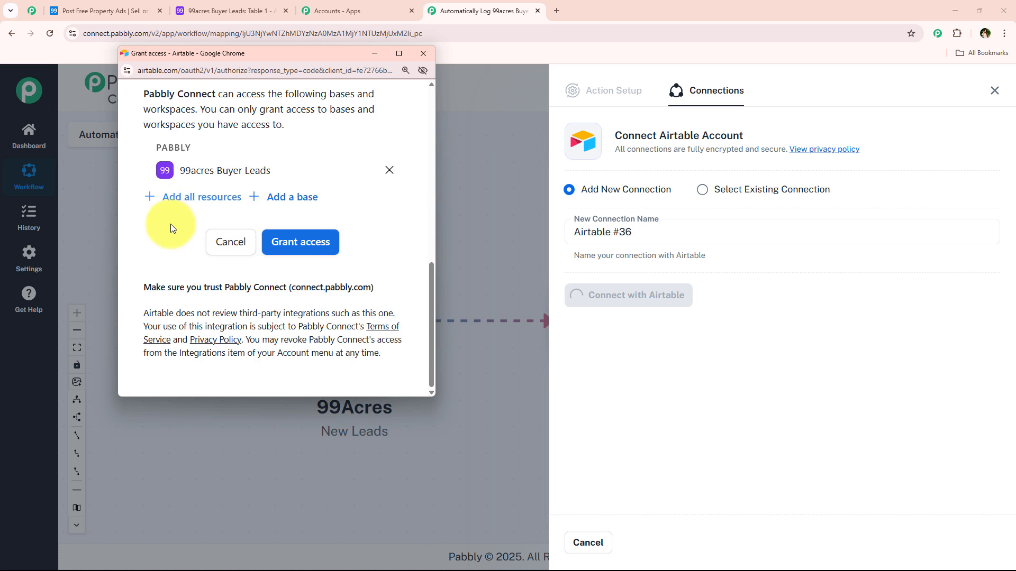
left_click(293, 245)
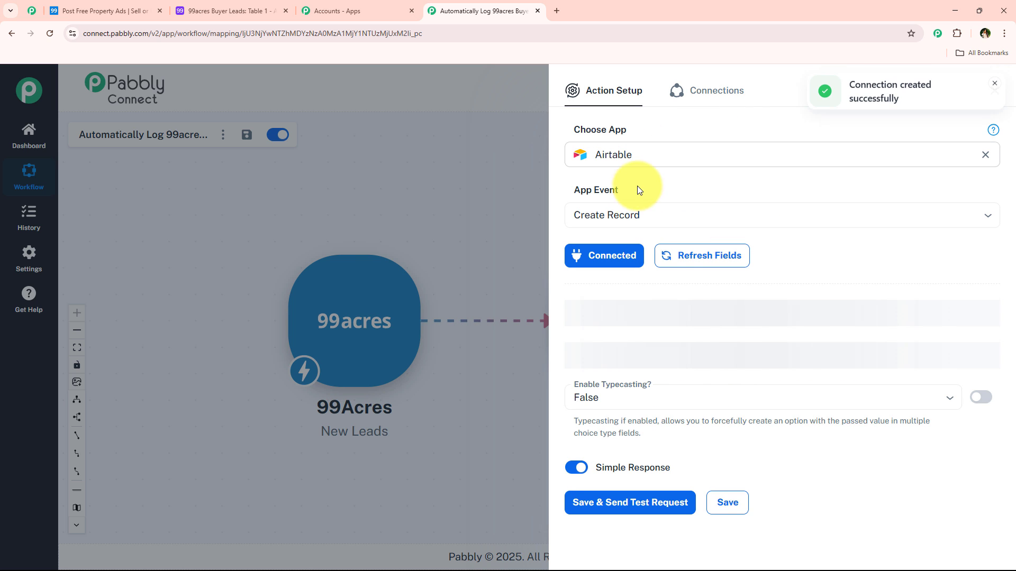
Set the record's base to 99acres Buyer Leads and its table to Table 1
scroll(677, 287, "down", 2)
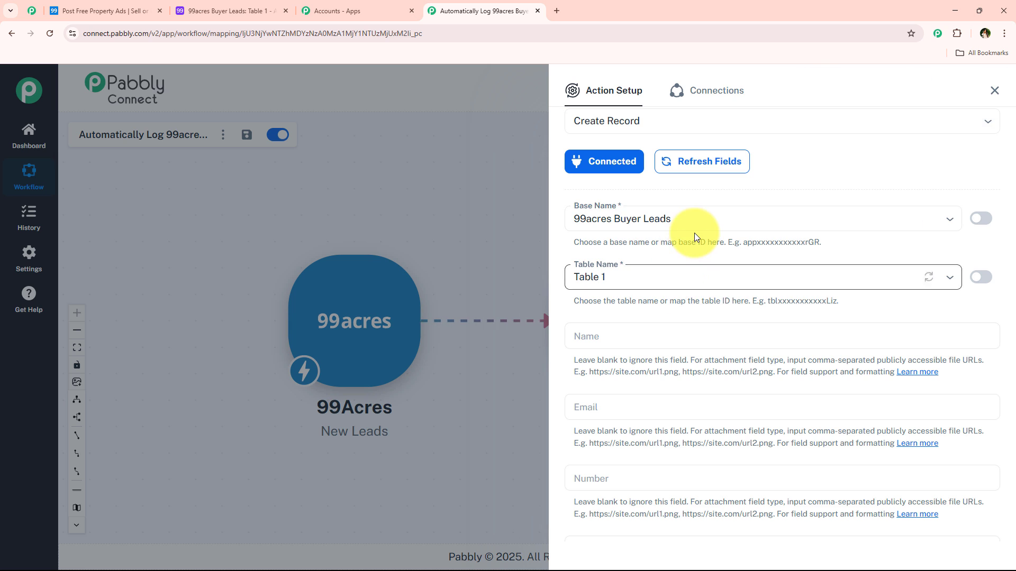
scroll(694, 236, "down", 3)
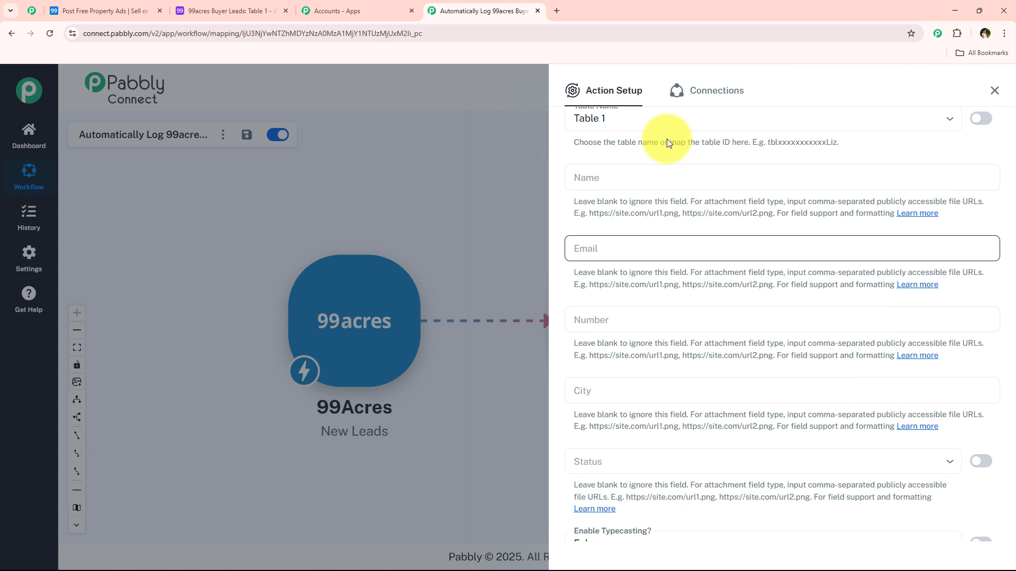
left_click(598, 183)
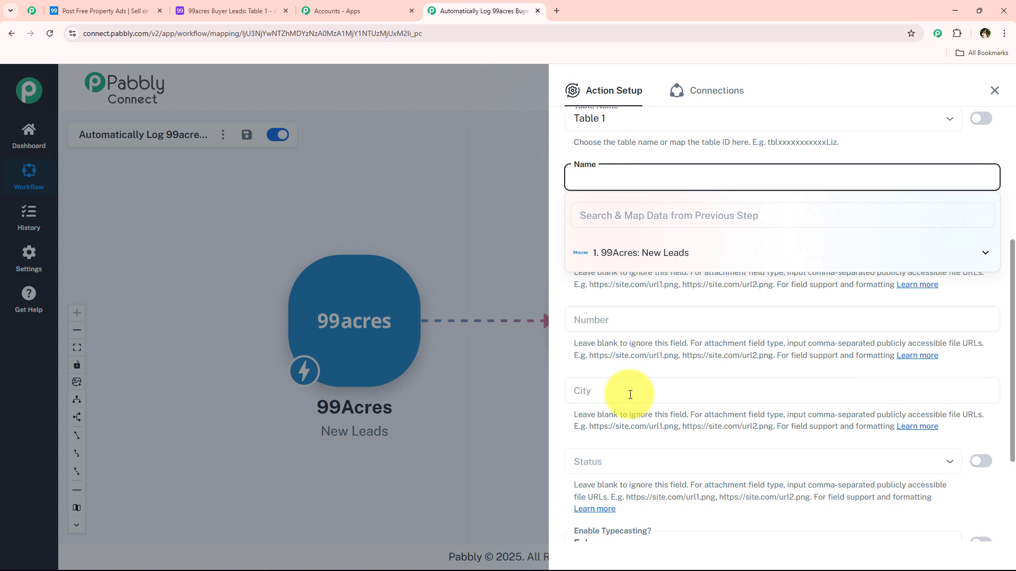
left_click(625, 437)
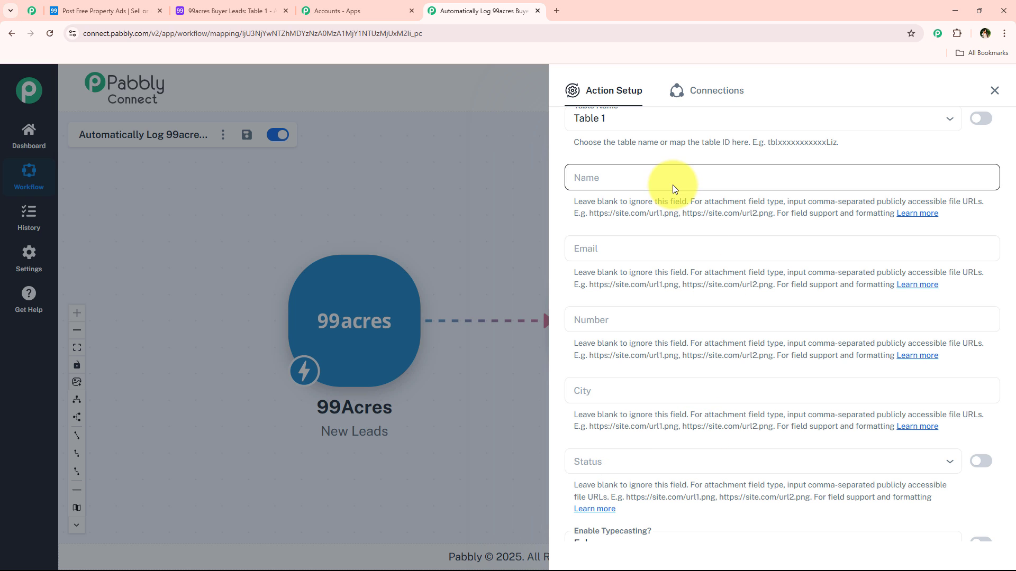
left_click(637, 177)
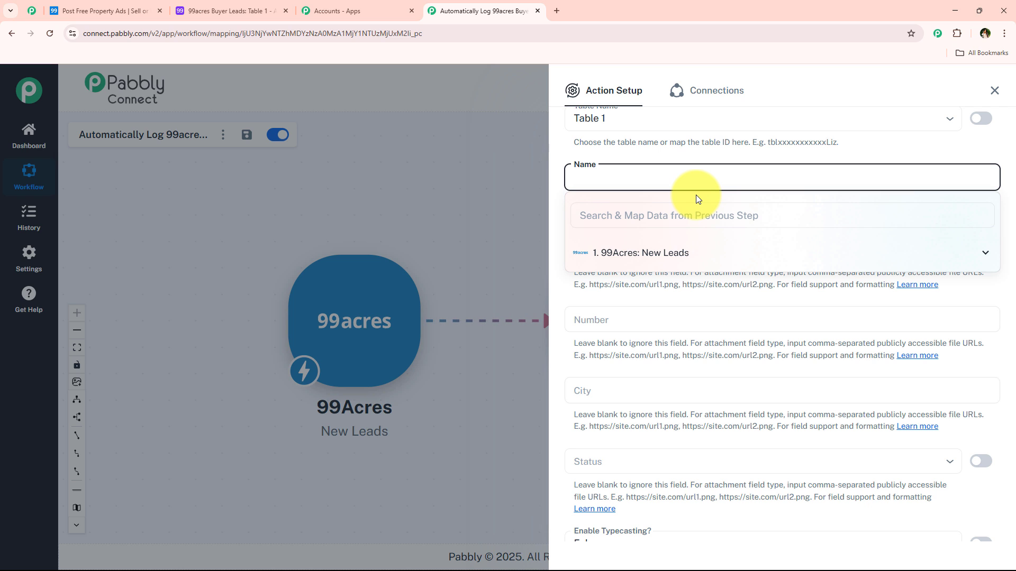
left_click(658, 171)
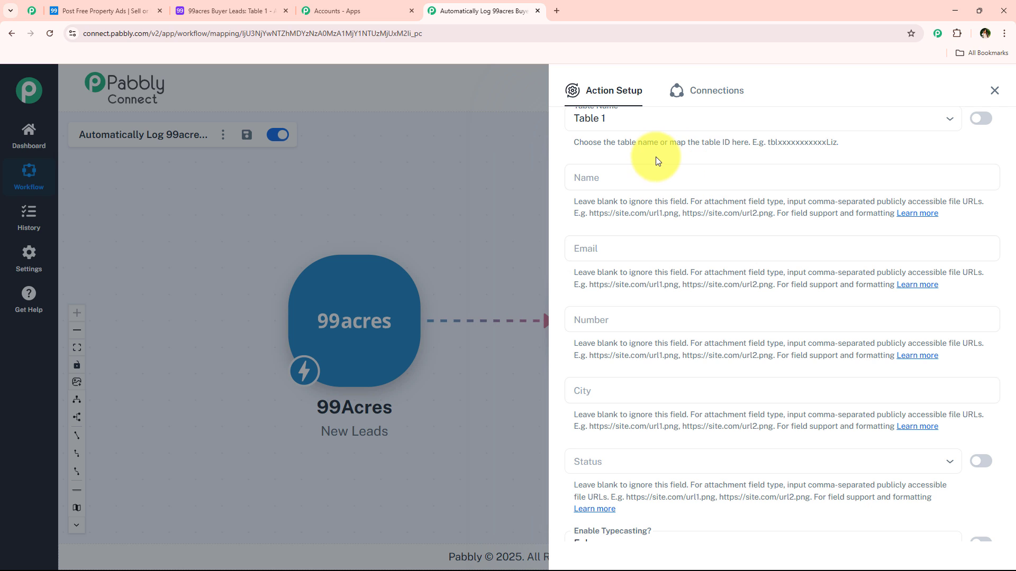
left_click(656, 175)
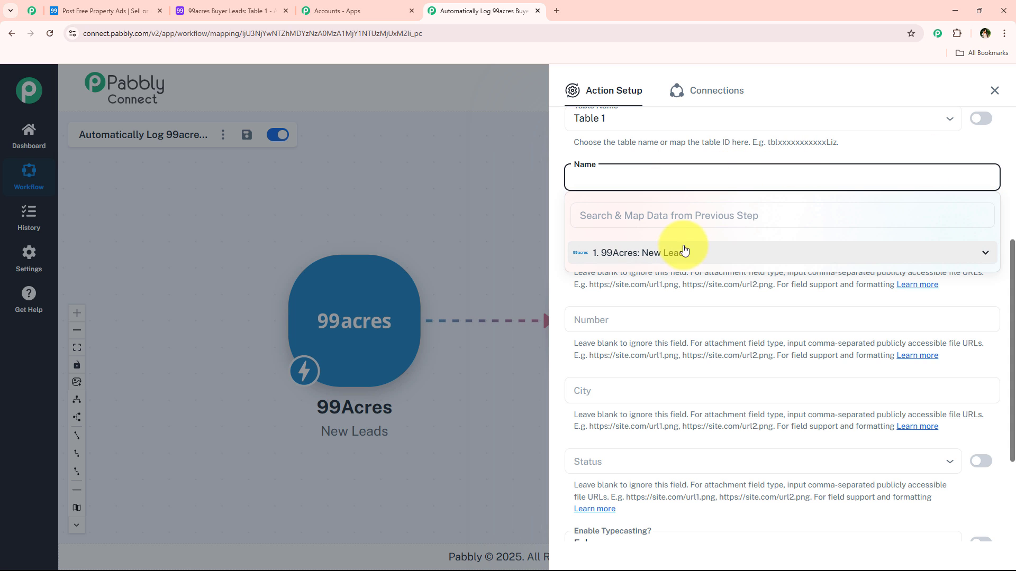
left_click(642, 252)
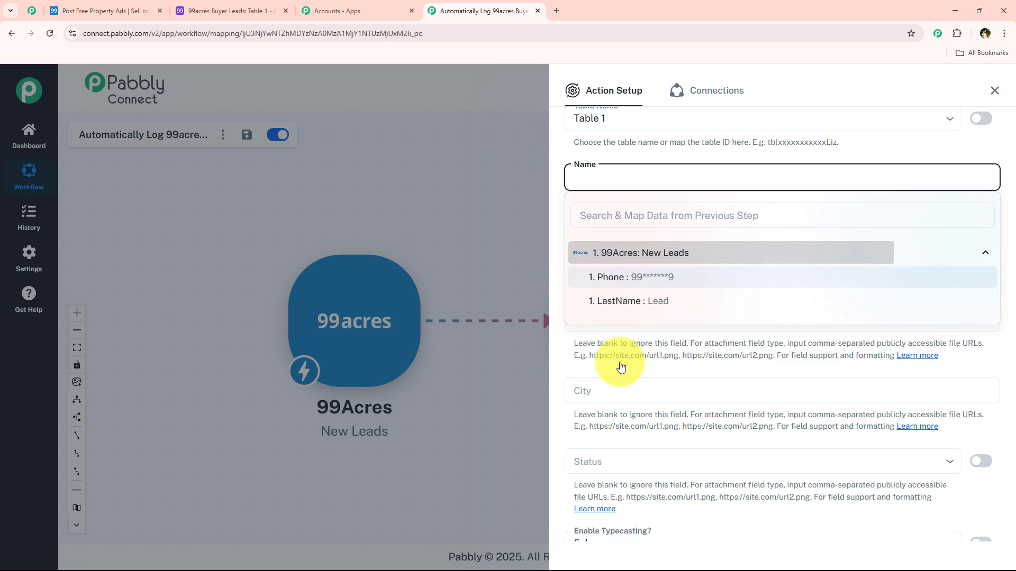
left_click(687, 158)
left_click(676, 179)
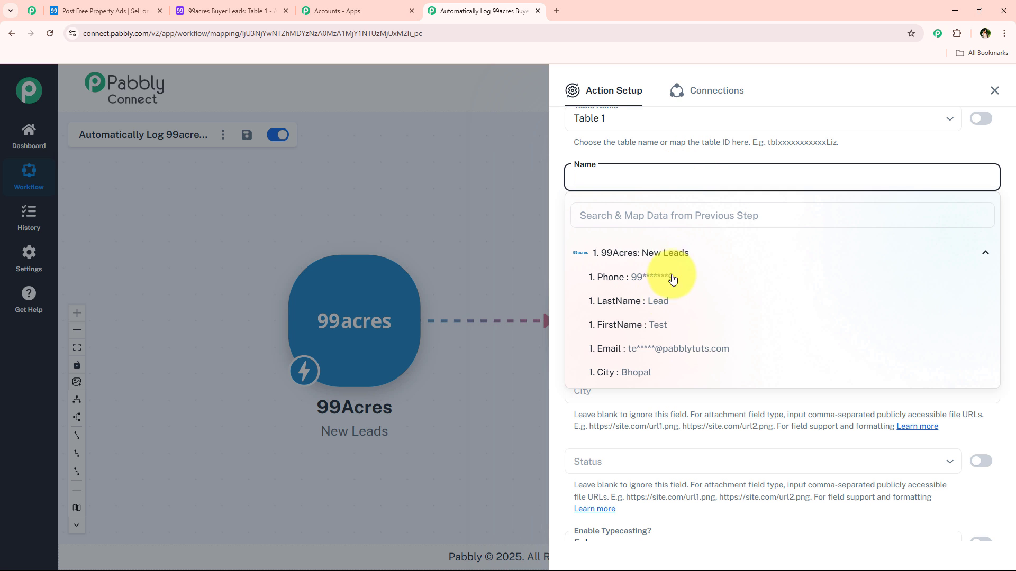
left_click(666, 327)
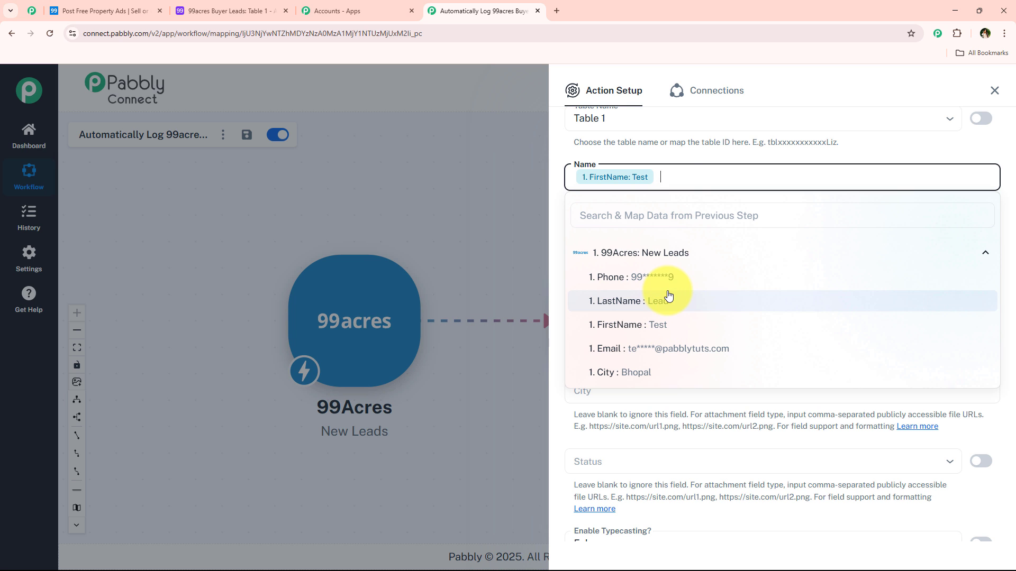
left_click(664, 301)
left_click(669, 154)
Map the record's Name field to FirstName followed by LastName from the 99Acres trigger
left_click(653, 181)
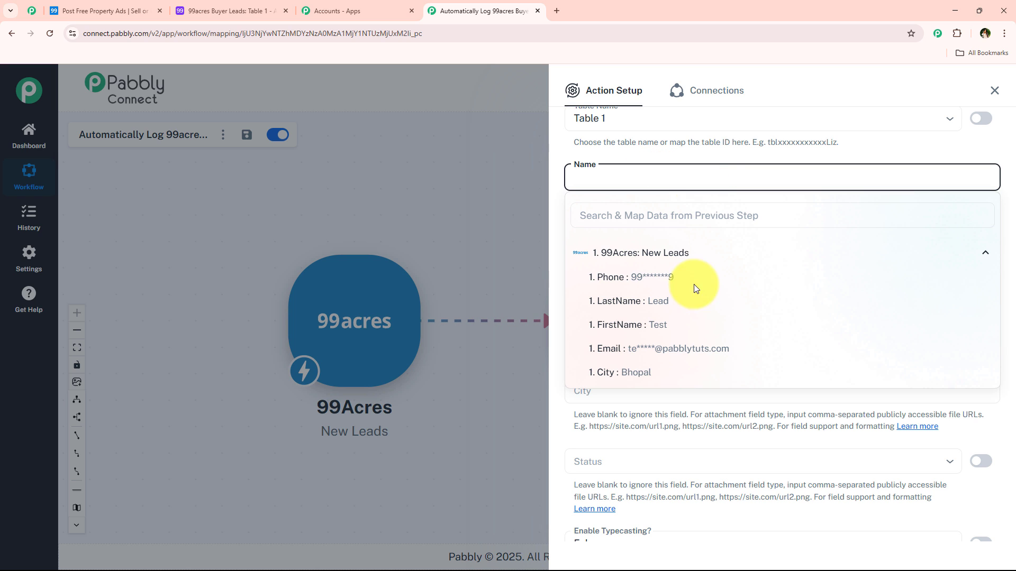
left_click(674, 333)
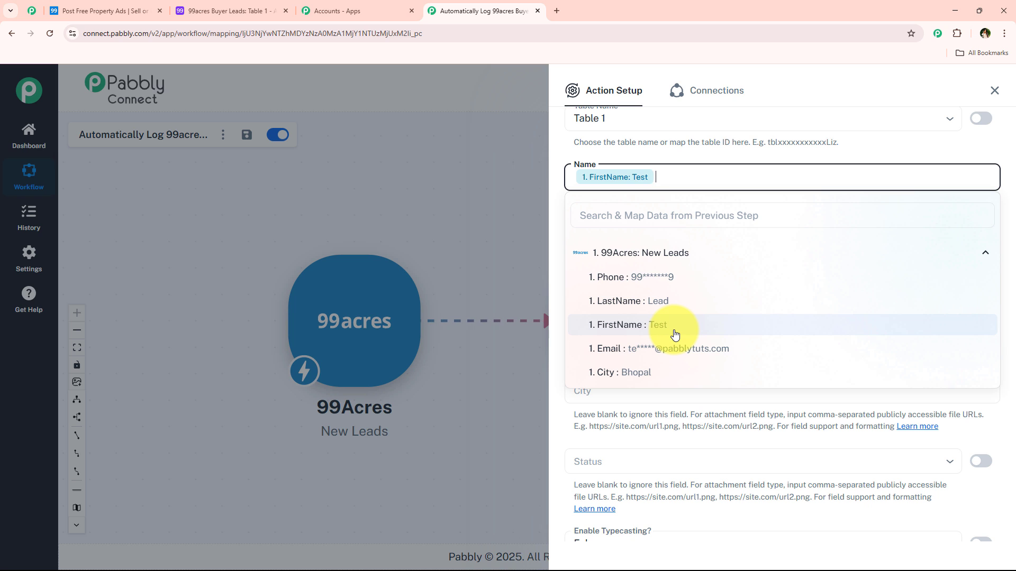
left_click(678, 301)
left_click(691, 156)
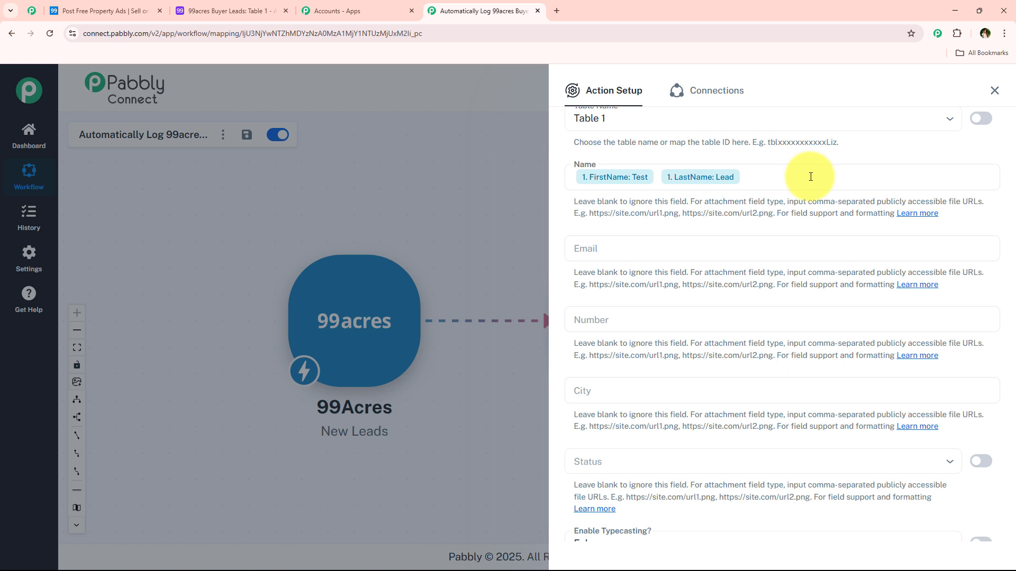
Map the record's Email field to the Email value from the 99Acres trigger
left_click(612, 254)
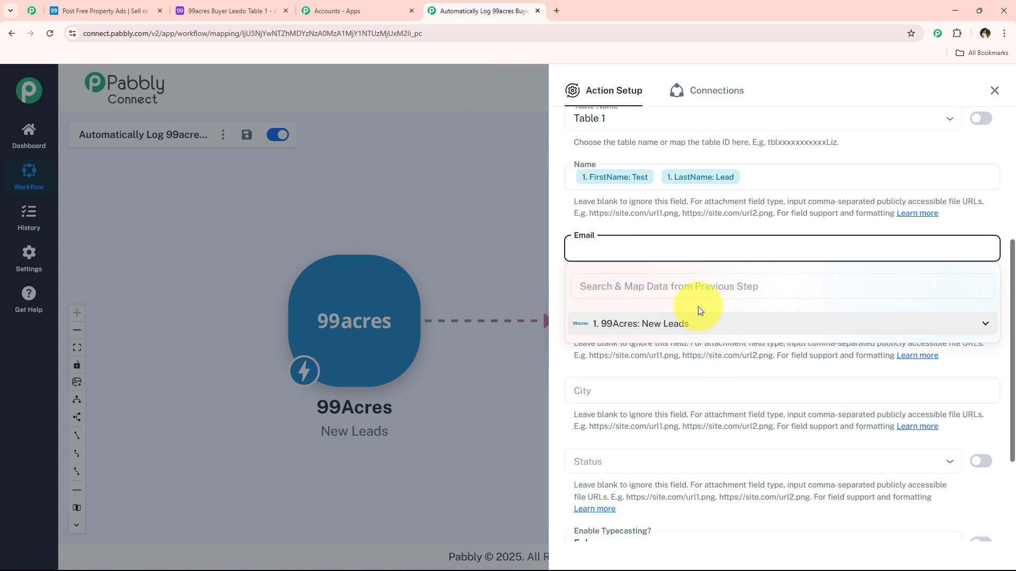
type("@")
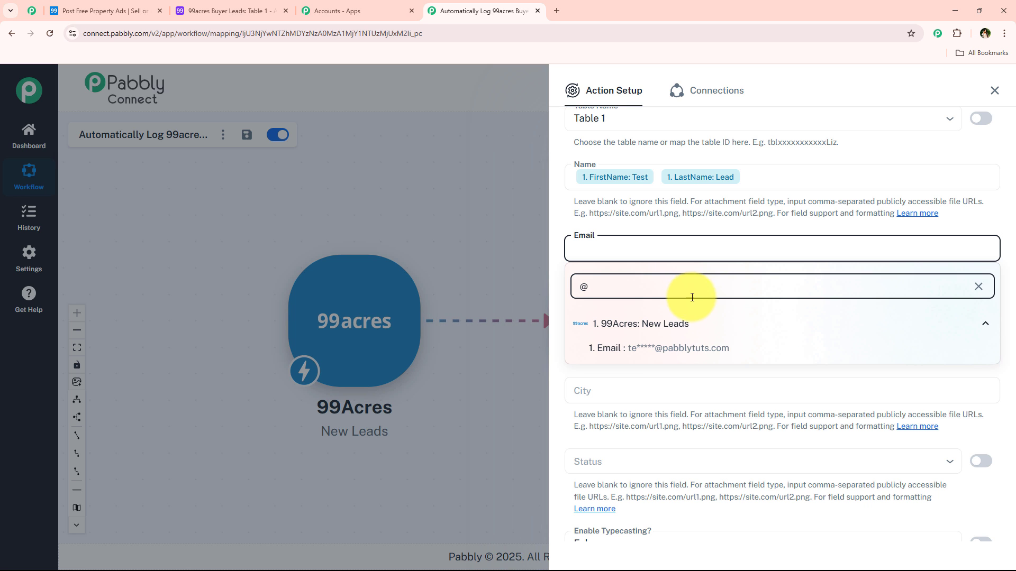
left_click(691, 349)
left_click(687, 222)
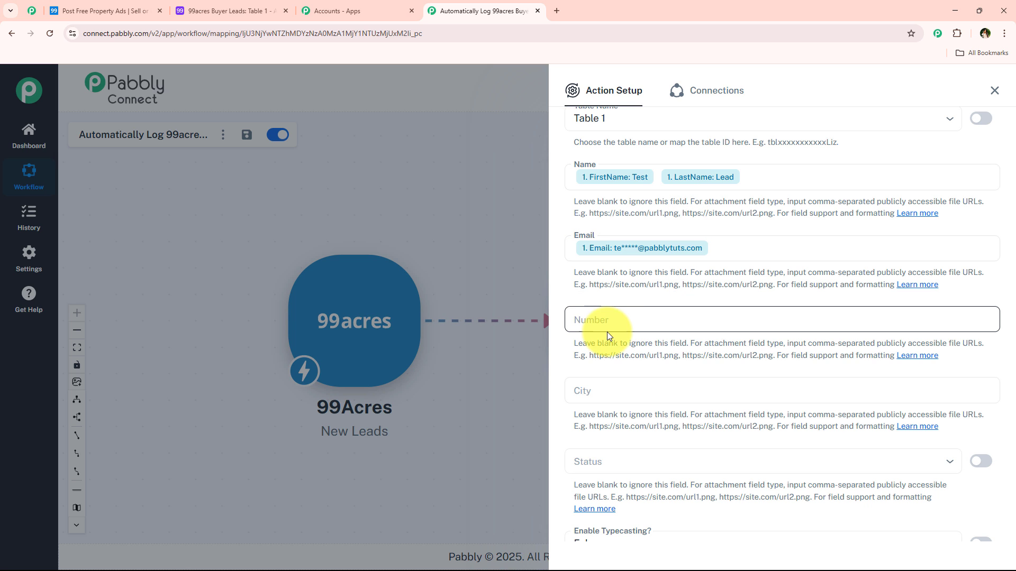
Map the record's Number field to the Phone value from the 99Acres trigger
left_click(607, 332)
type("m")
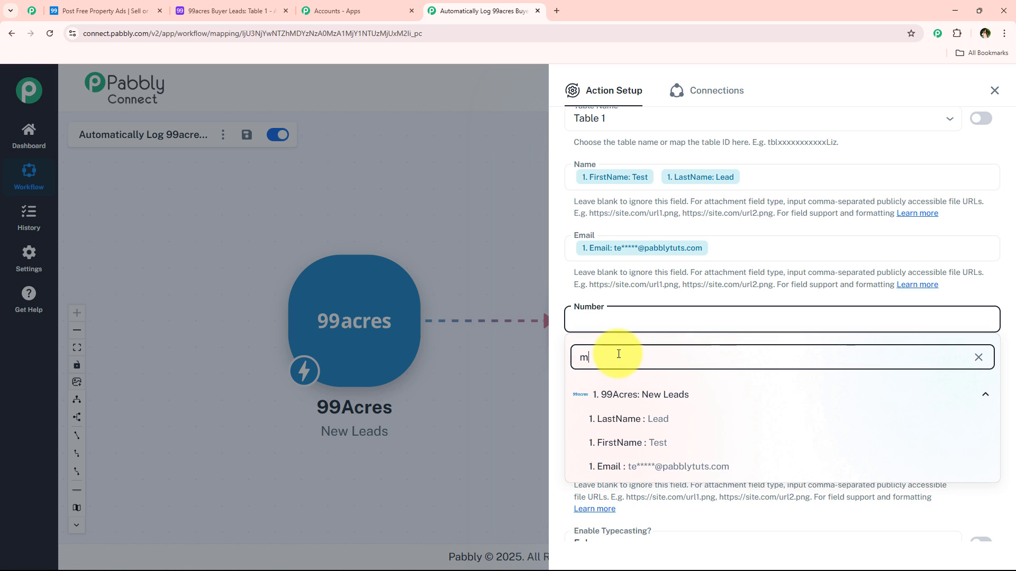
key("BackSpace")
type("u")
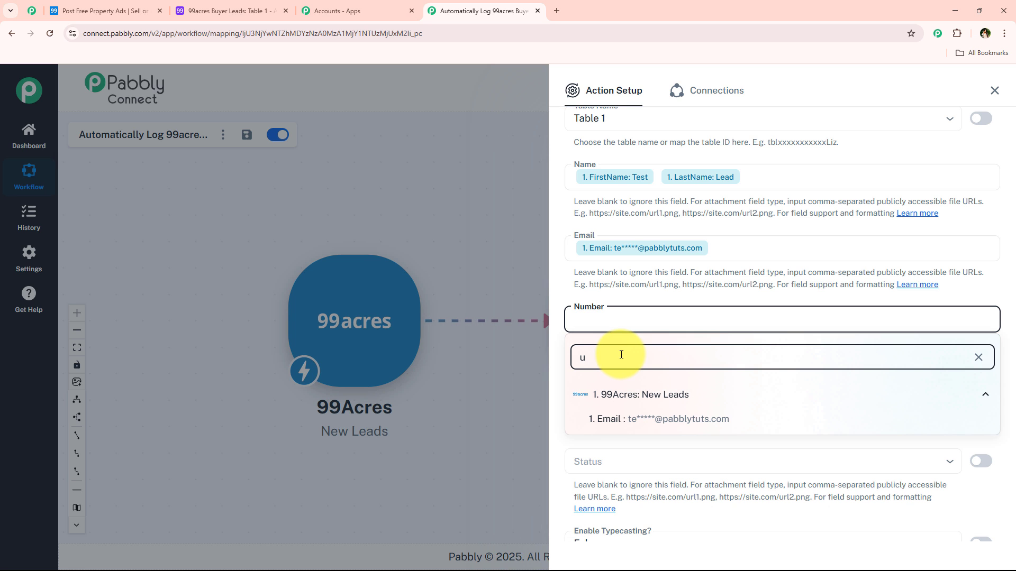
key("BackSpace")
type("n")
left_click(620, 421)
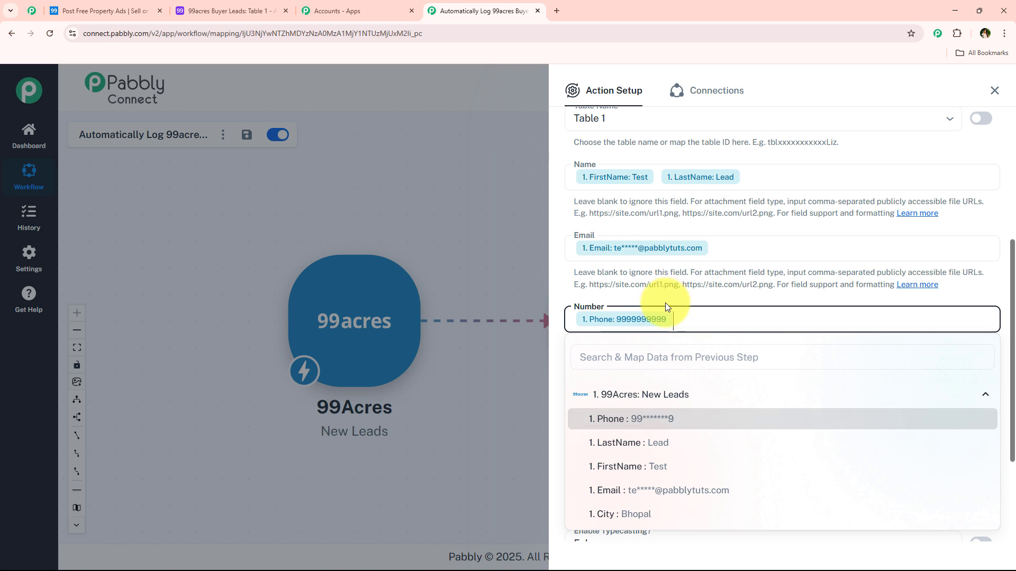
Map the record's City field to the City value from the 99Acres trigger
left_click(606, 392)
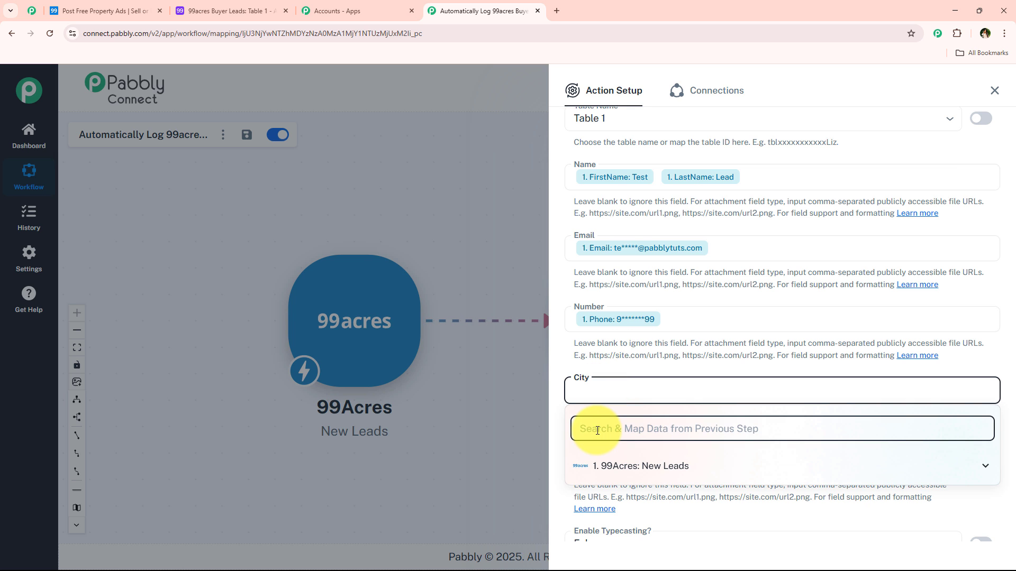
type("ci")
left_click(642, 488)
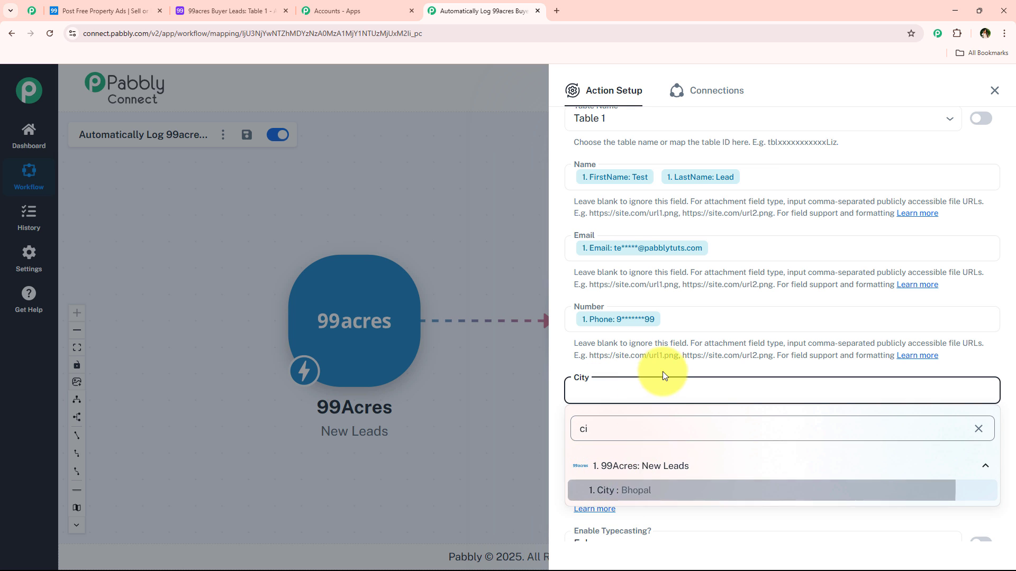
Set the record's Status to New Lead, then save the action and send a test request to Airtable
scroll(688, 430, "down", 3)
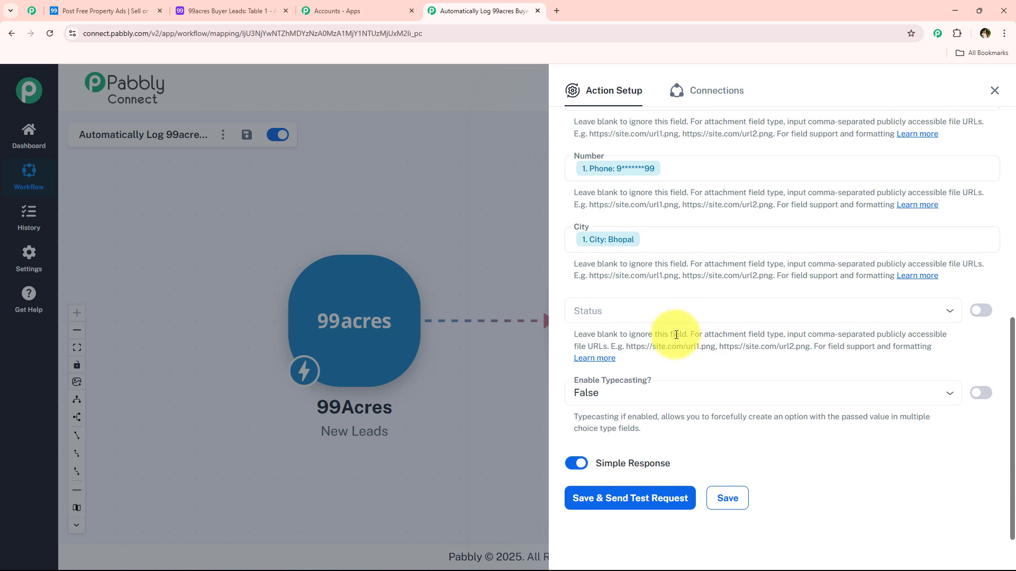
left_click(658, 312)
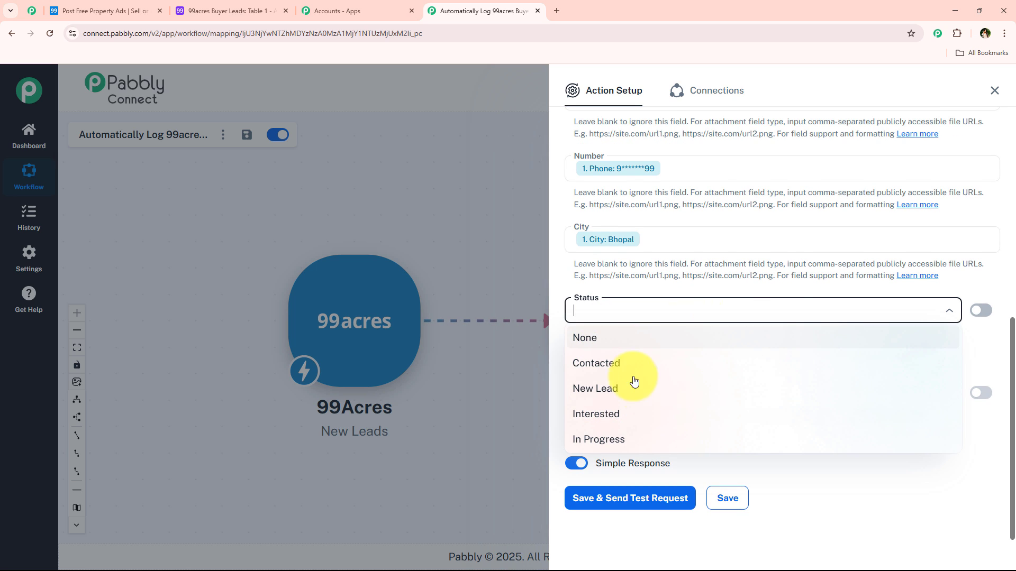
left_click(656, 392)
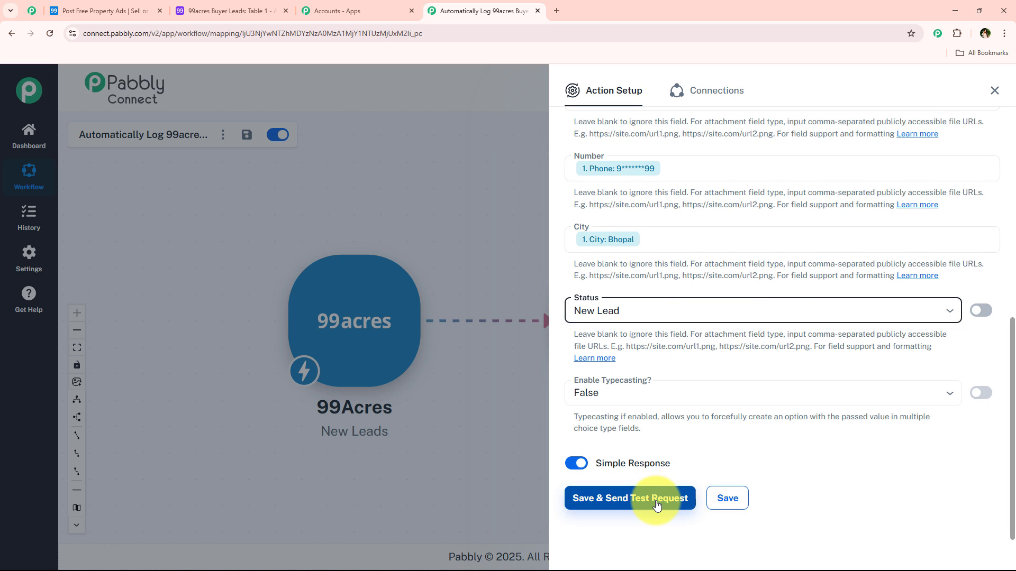
left_click(652, 502)
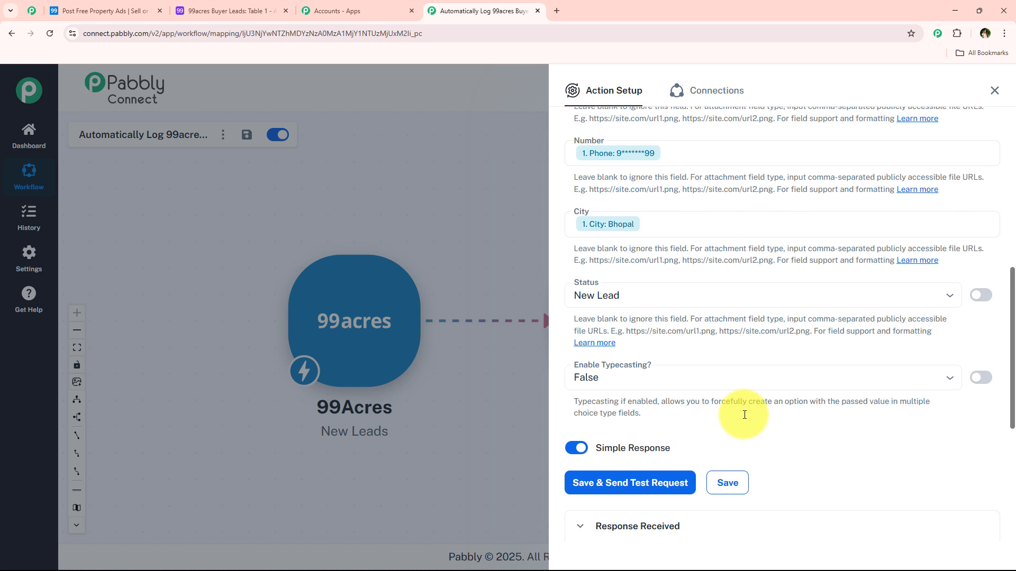
scroll(833, 431, "down", 2)
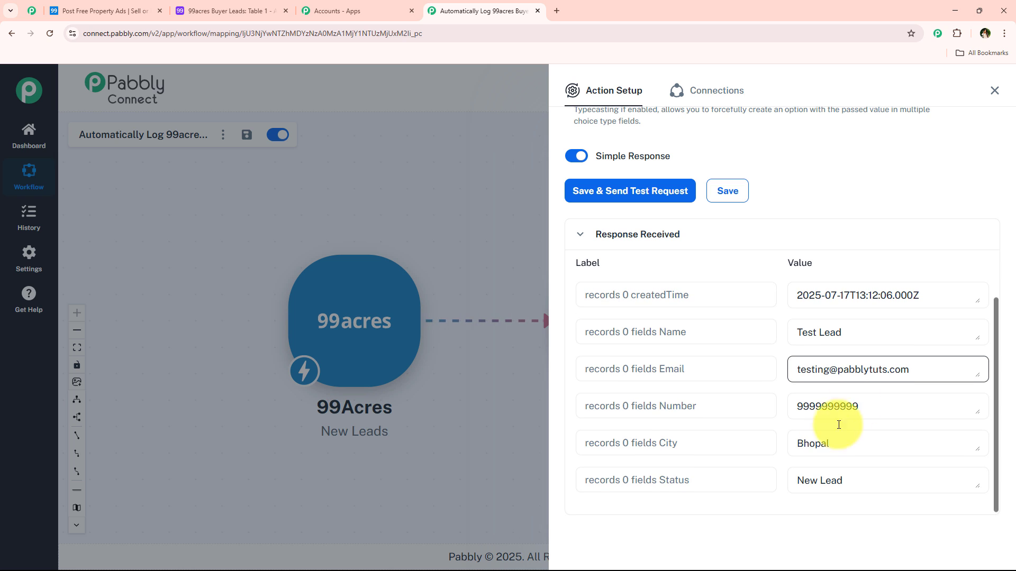
left_click(994, 89)
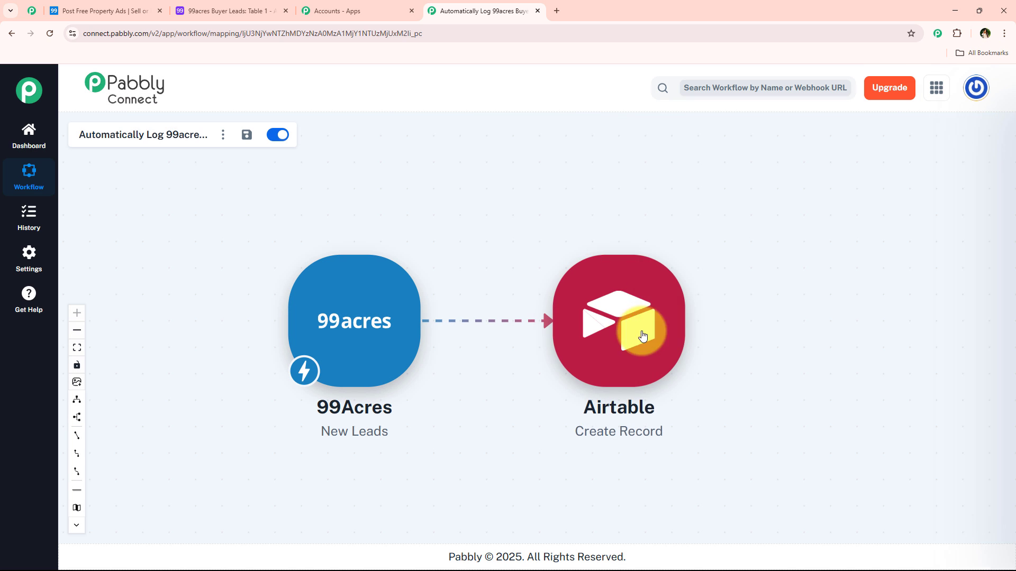
left_click_drag(655, 317, 708, 366)
left_click_drag(331, 292, 272, 235)
Switch to the 99acres Buyer Leads base in Airtable, reload it and check Table 1 for the test lead's record
left_click(221, 12)
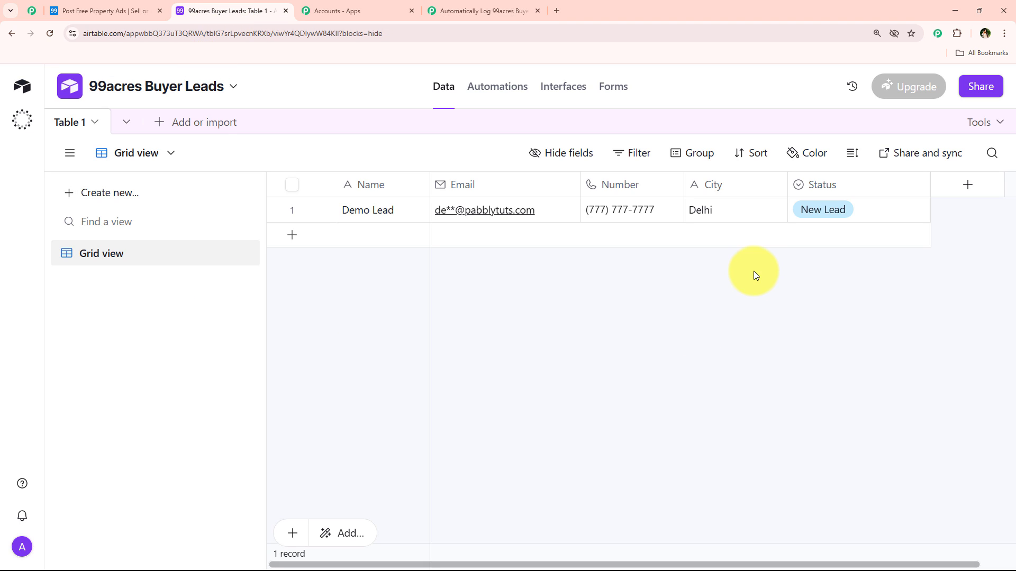
left_click(55, 37)
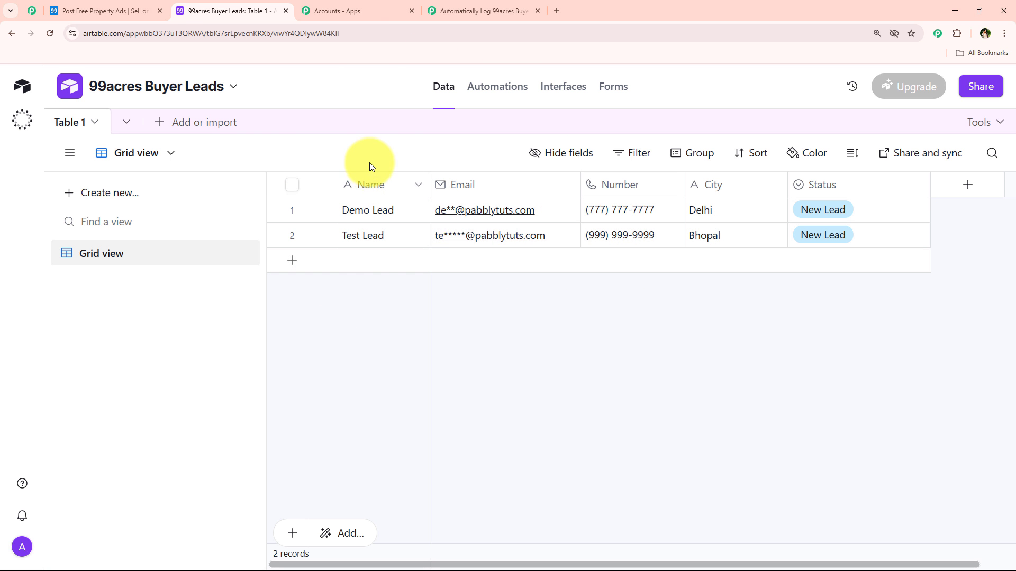
left_click(633, 233)
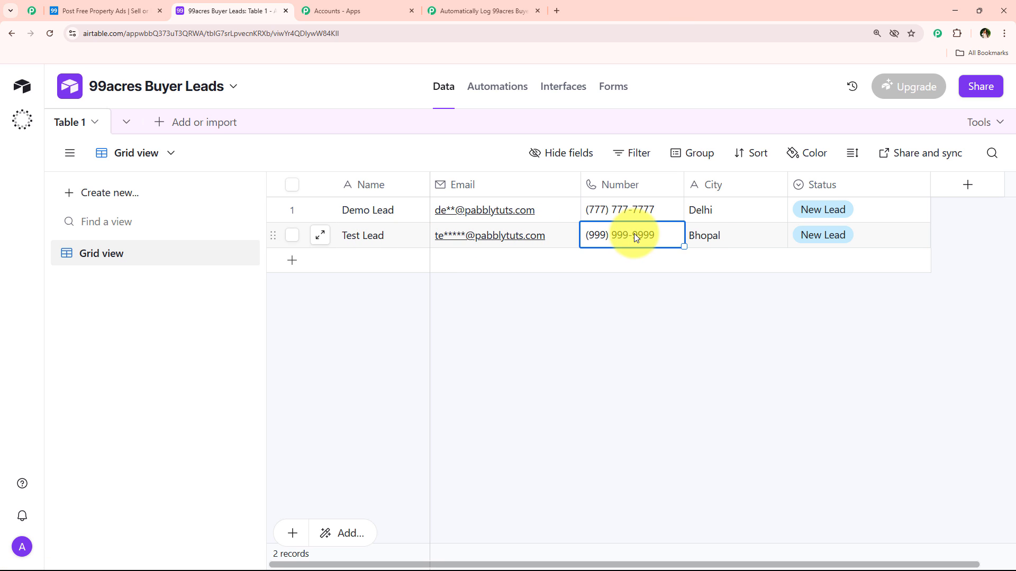
left_click(704, 231)
left_click(802, 275)
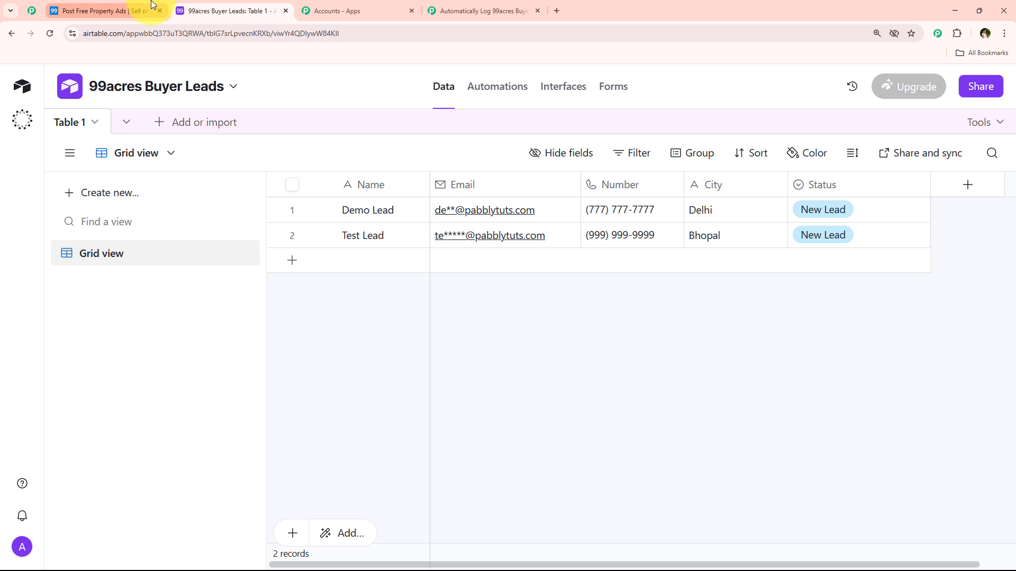
left_click(151, 6)
left_click(231, 11)
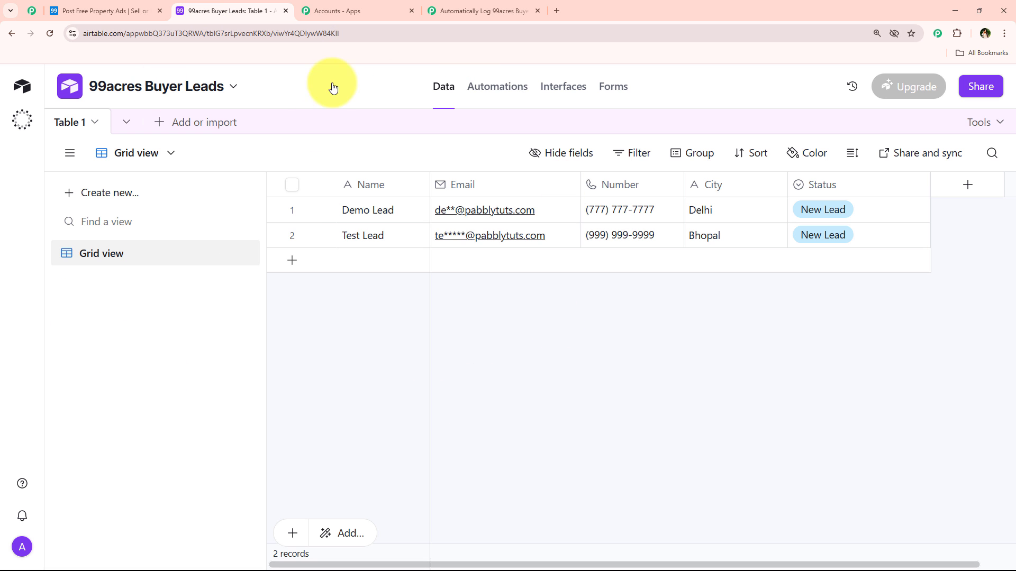
left_click(495, 10)
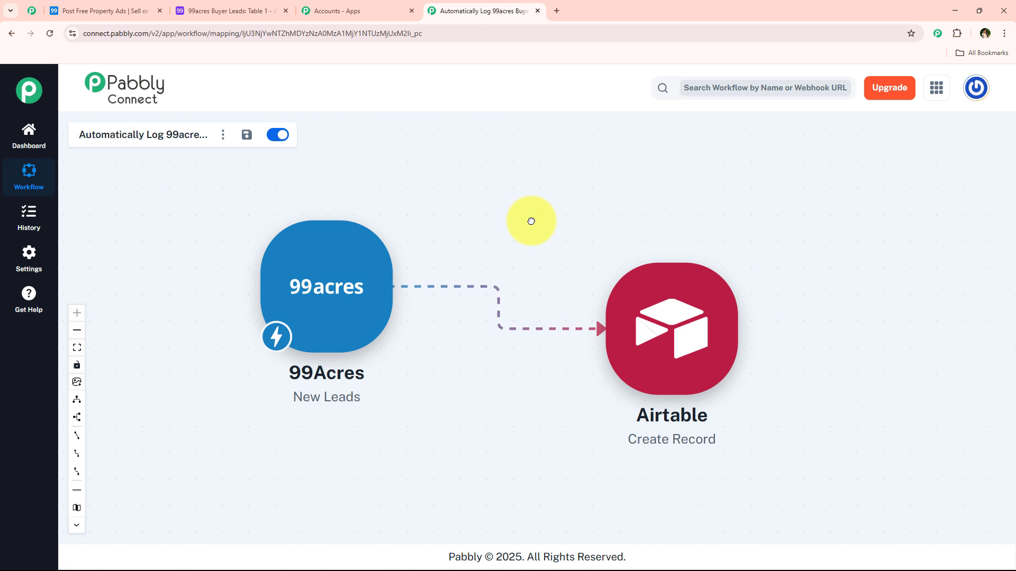
left_click_drag(363, 340, 414, 335)
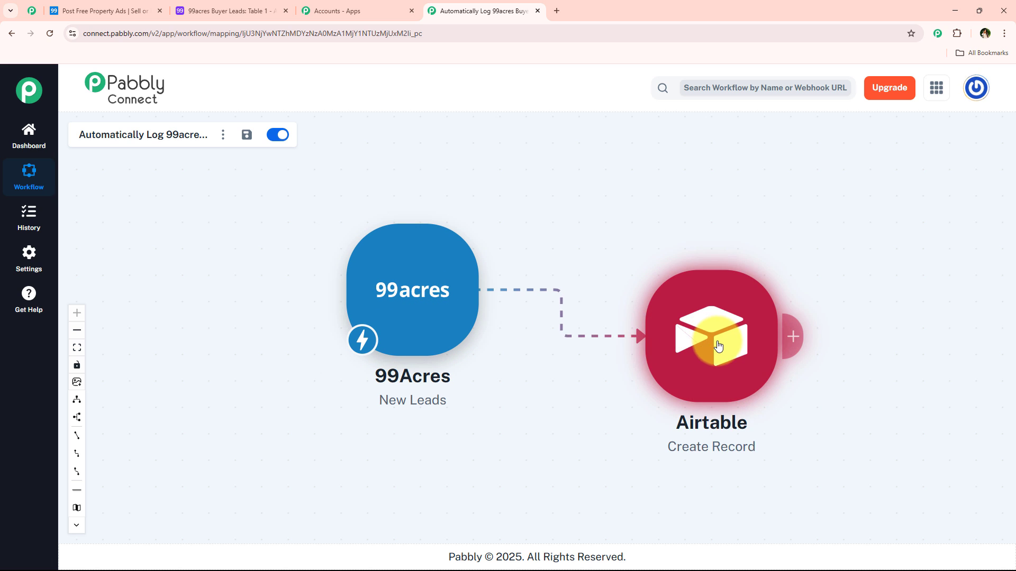
left_click_drag(718, 345, 762, 351)
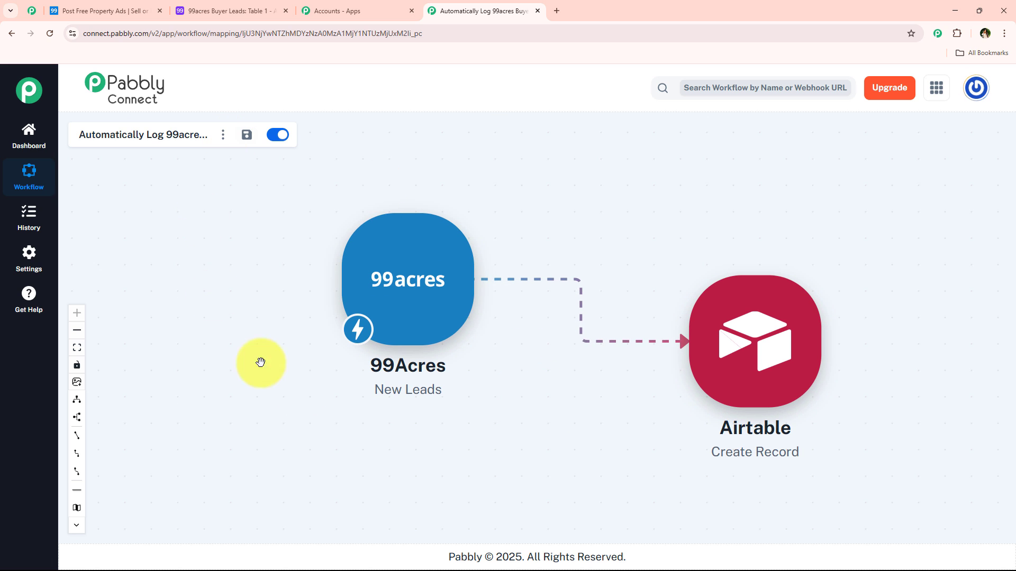
left_click(84, 12)
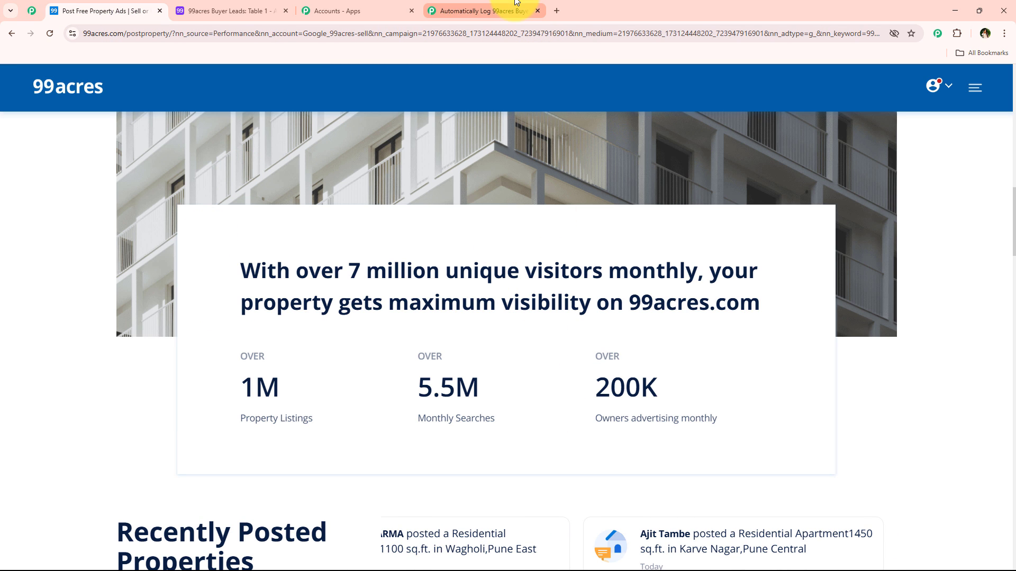
left_click(251, 6)
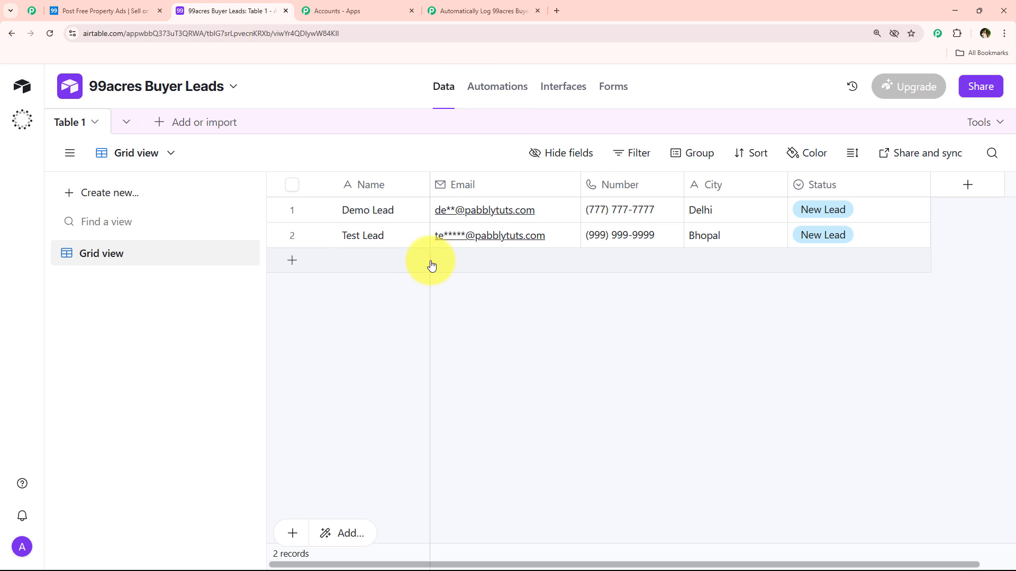
left_click(151, 9)
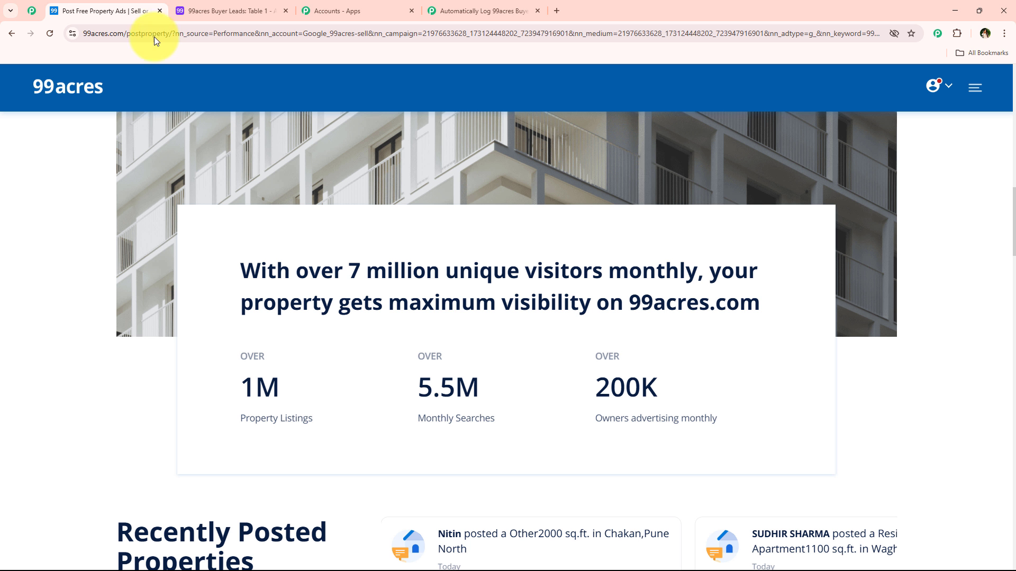
left_click(237, 7)
left_click(453, 8)
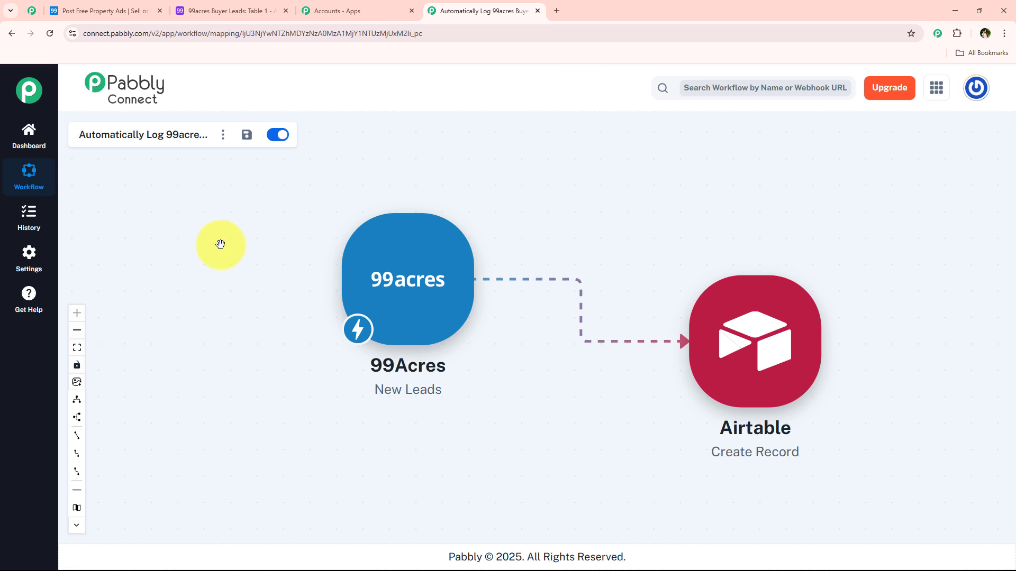
left_click_drag(256, 211, 243, 212)
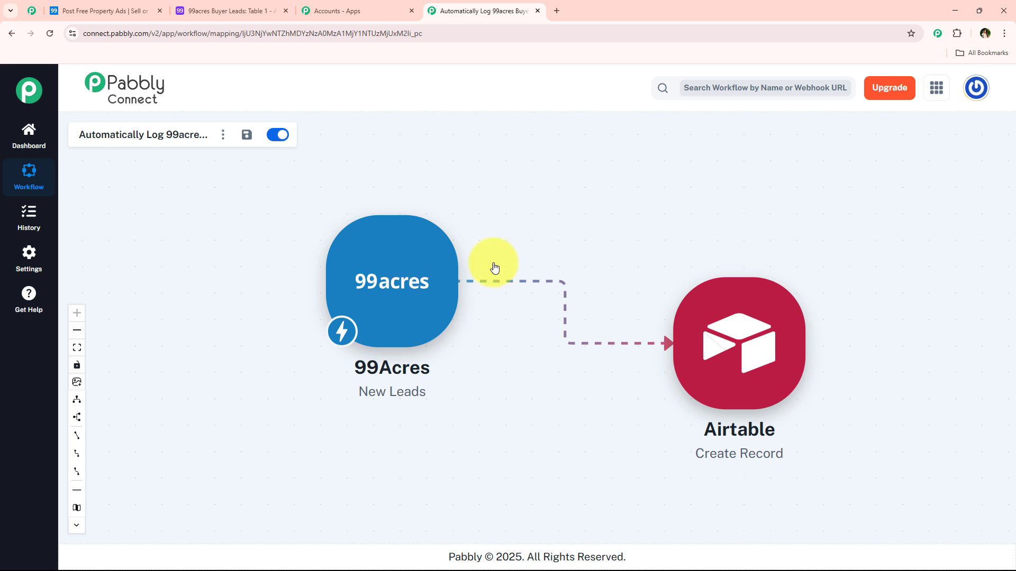
left_click_drag(730, 318, 730, 330)
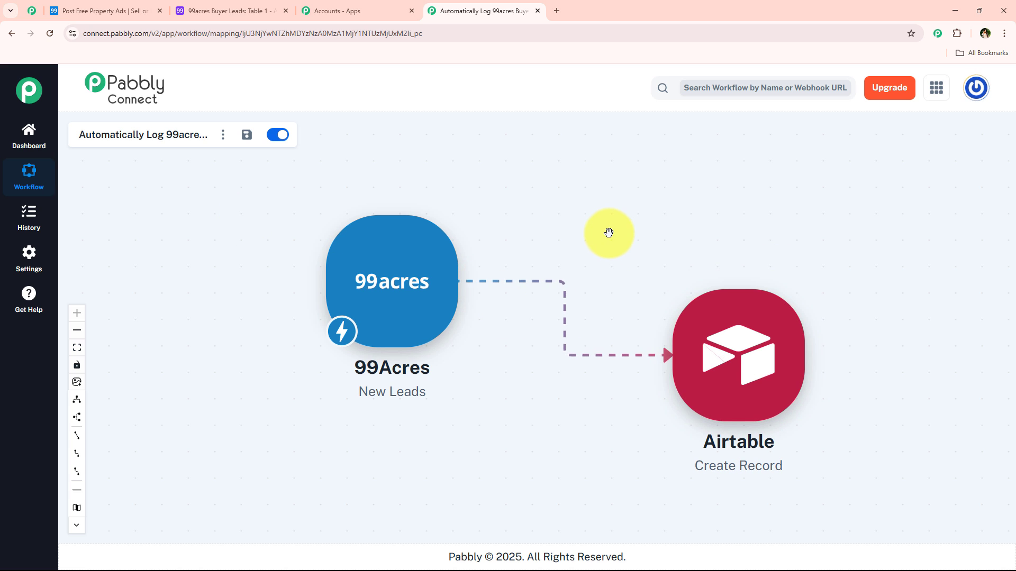
left_click_drag(608, 234, 617, 234)
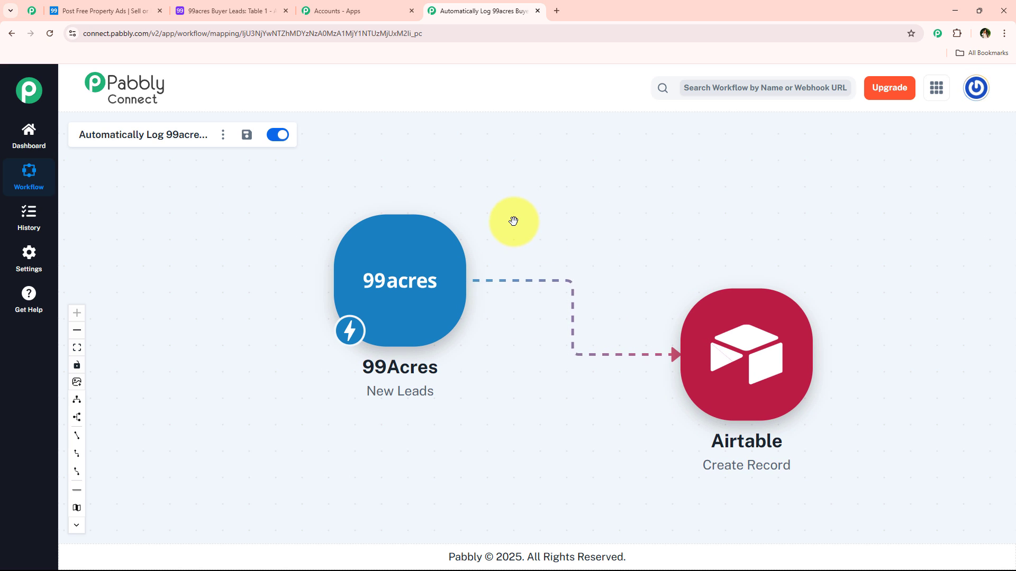